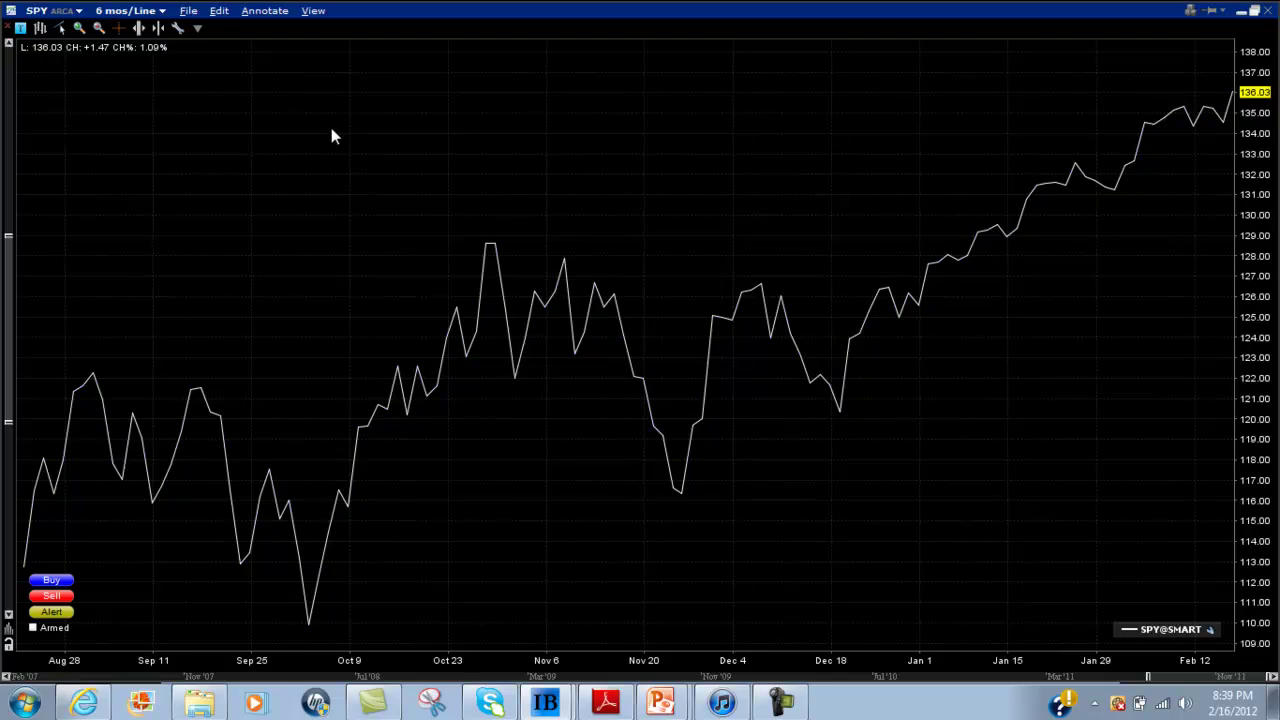
- Switch the SPY chart to 6-month daily bars and show the Volume pane beneath it
left_click(128, 10)
left_click(252, 144)
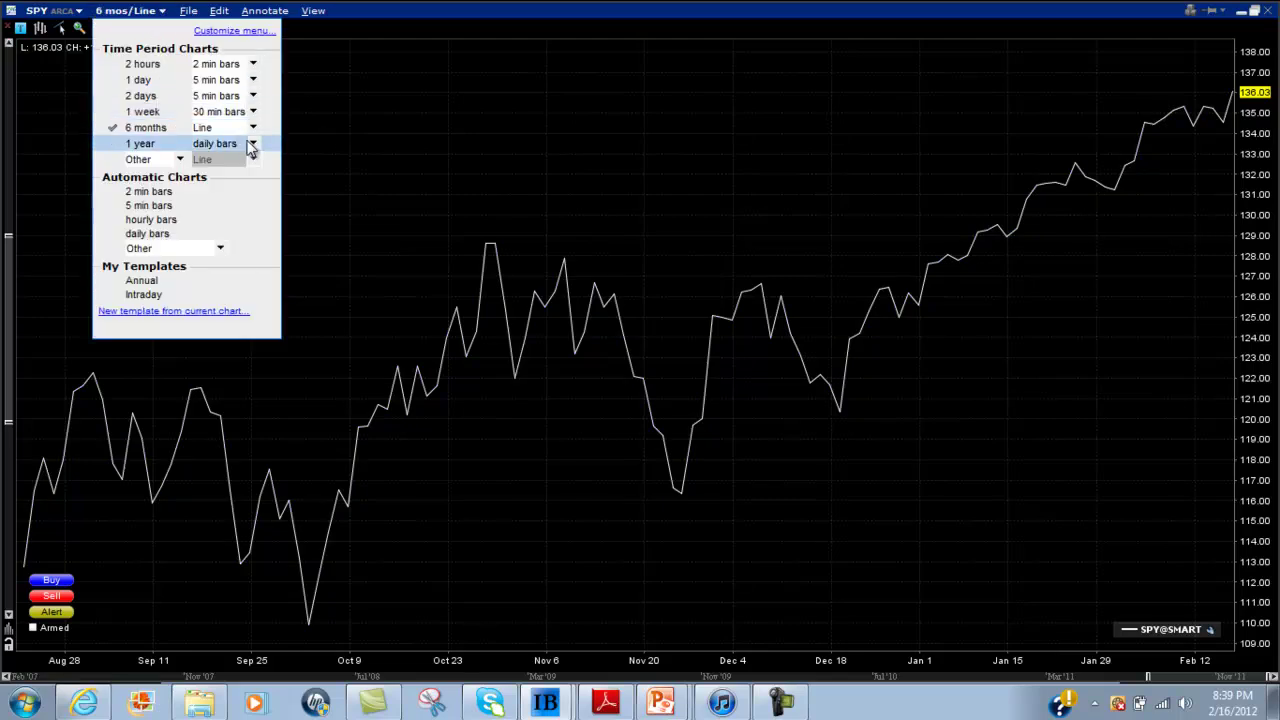
left_click(249, 130)
left_click(229, 160)
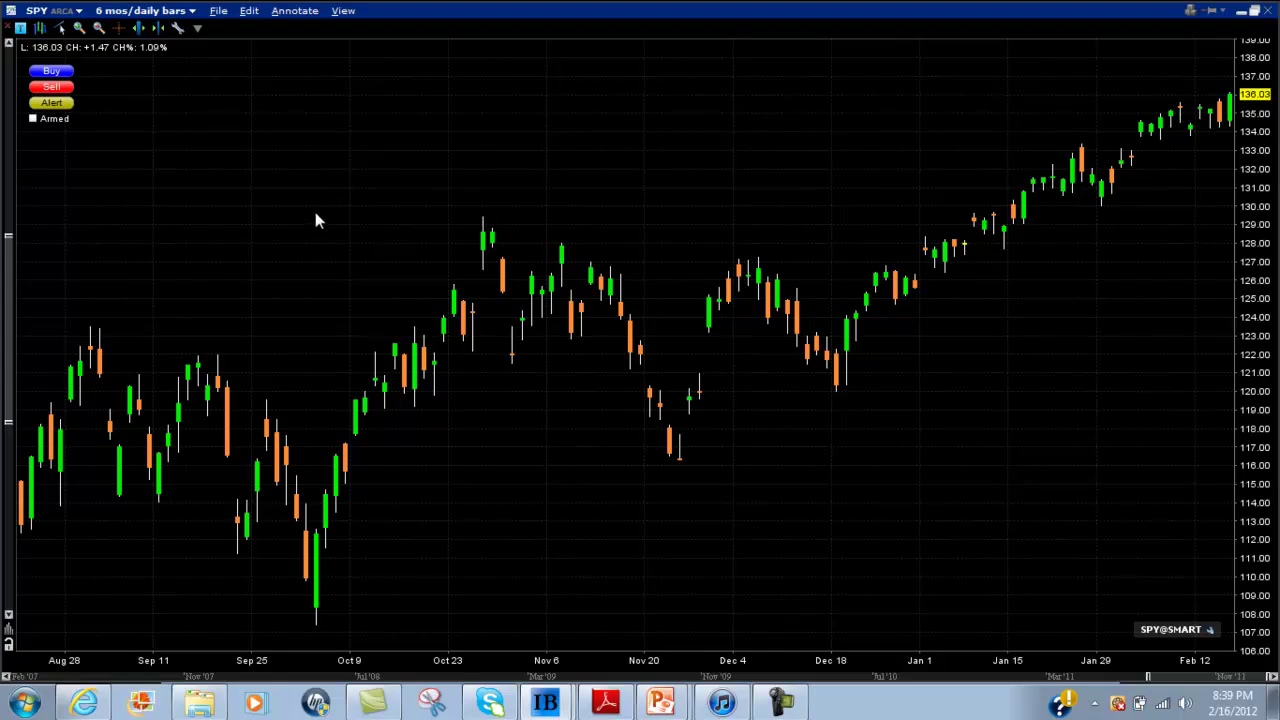
right_click(315, 214)
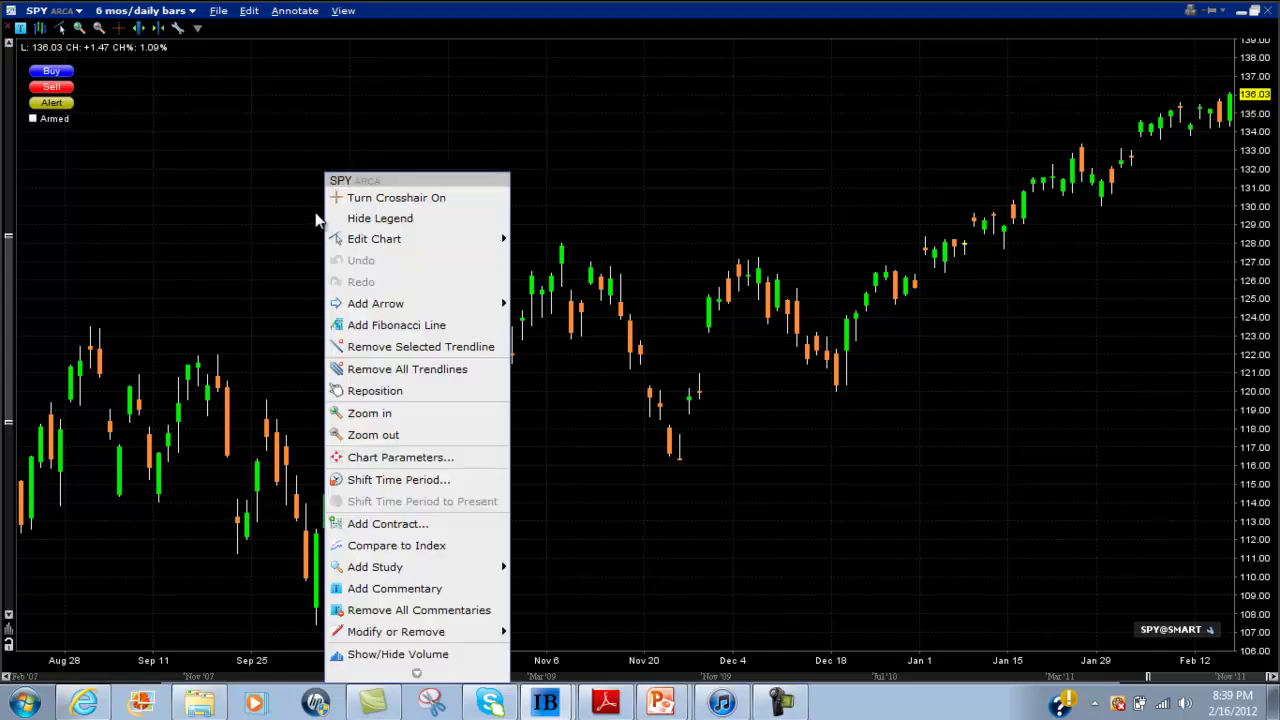
left_click(399, 650)
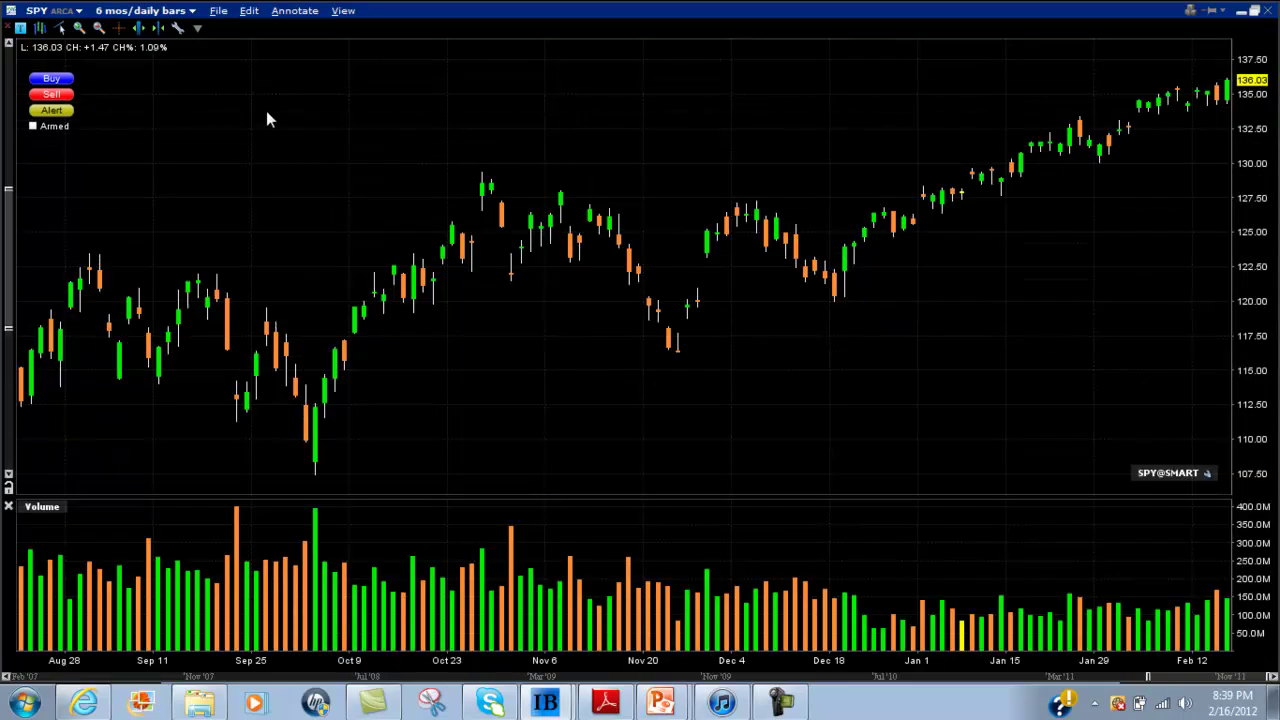
- Add a Moving Avg. Conv. Div. study (12, 26, 9, EMA) in its own pane below volume
left_click(197, 29)
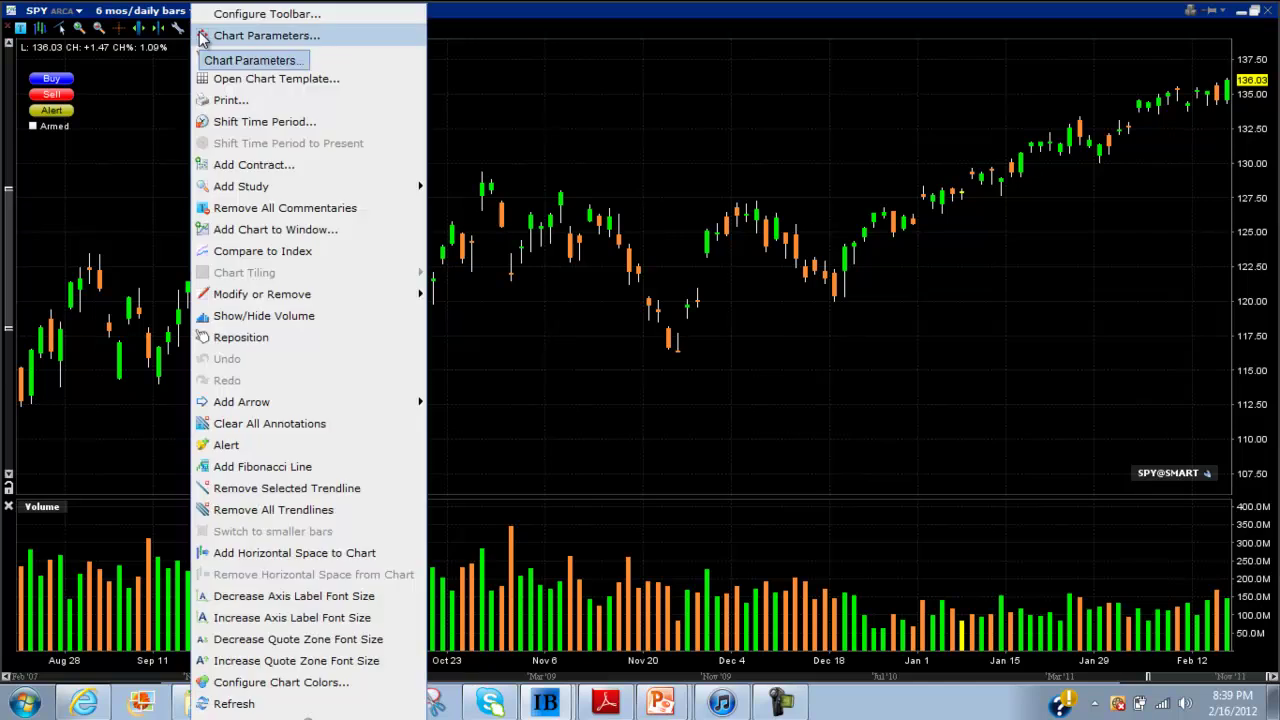
mouse_move(266, 187)
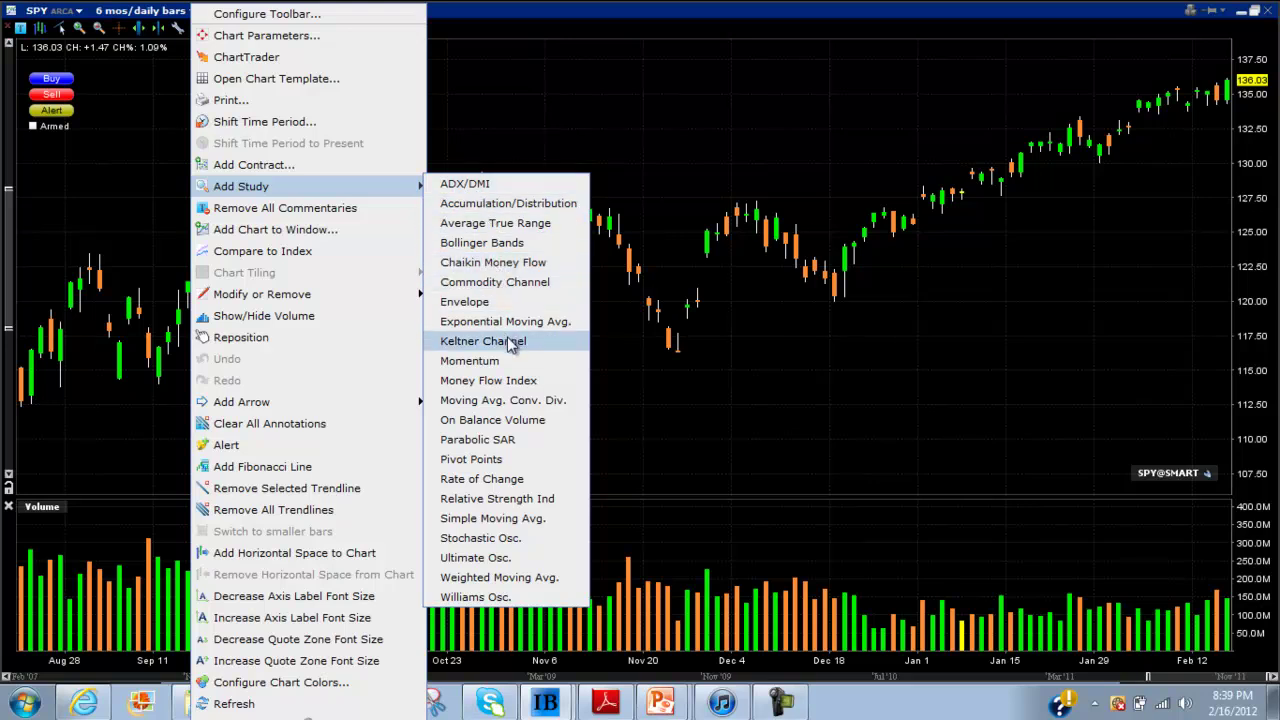
left_click(520, 401)
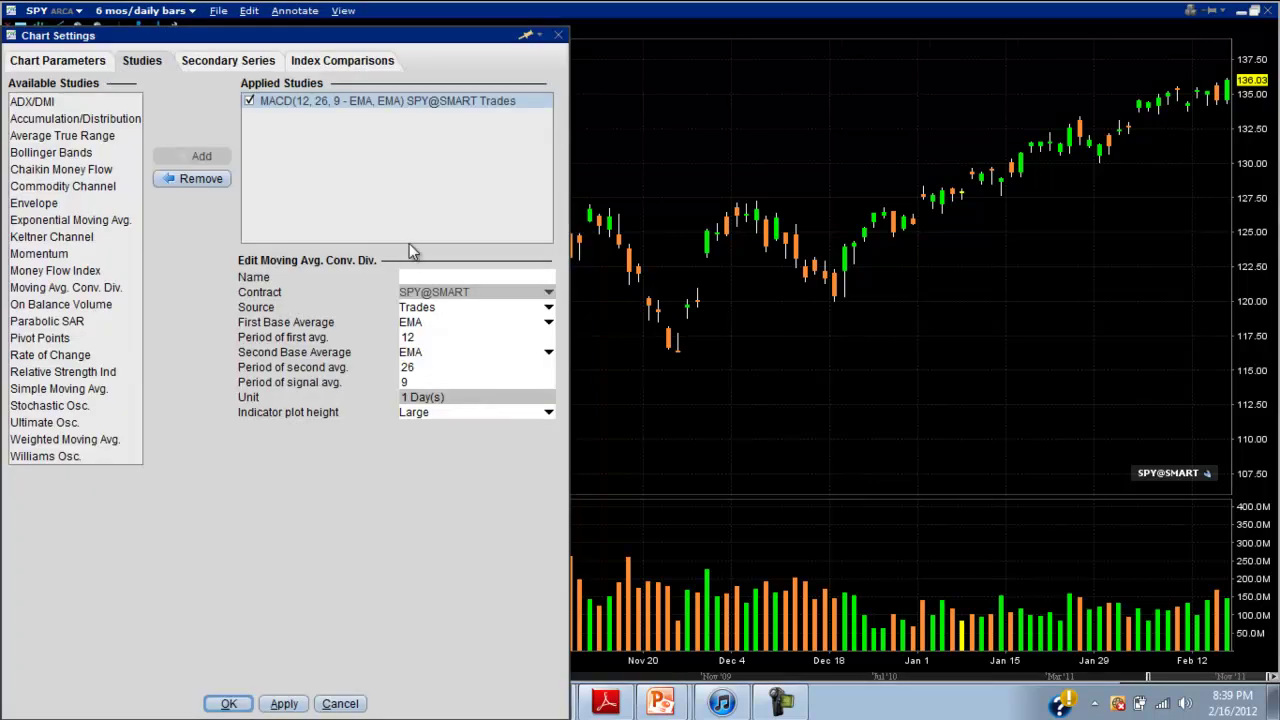
left_click_drag(437, 37, 458, 7)
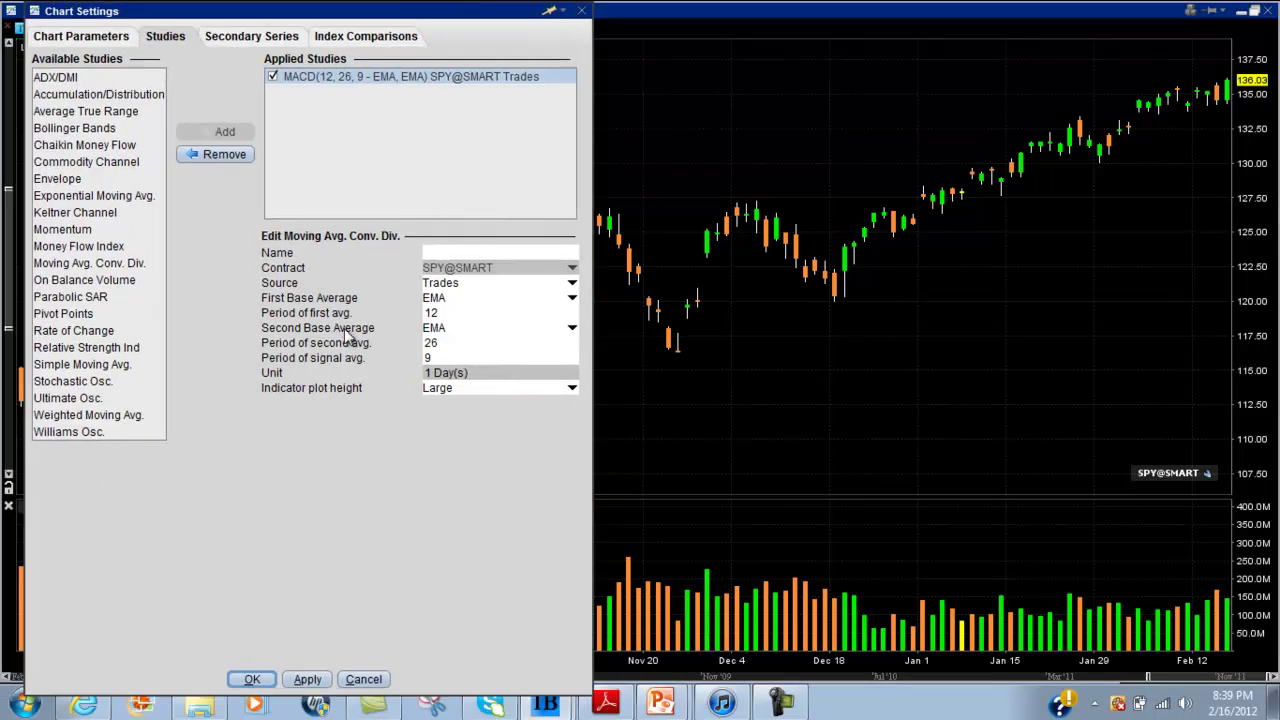
left_click(266, 680)
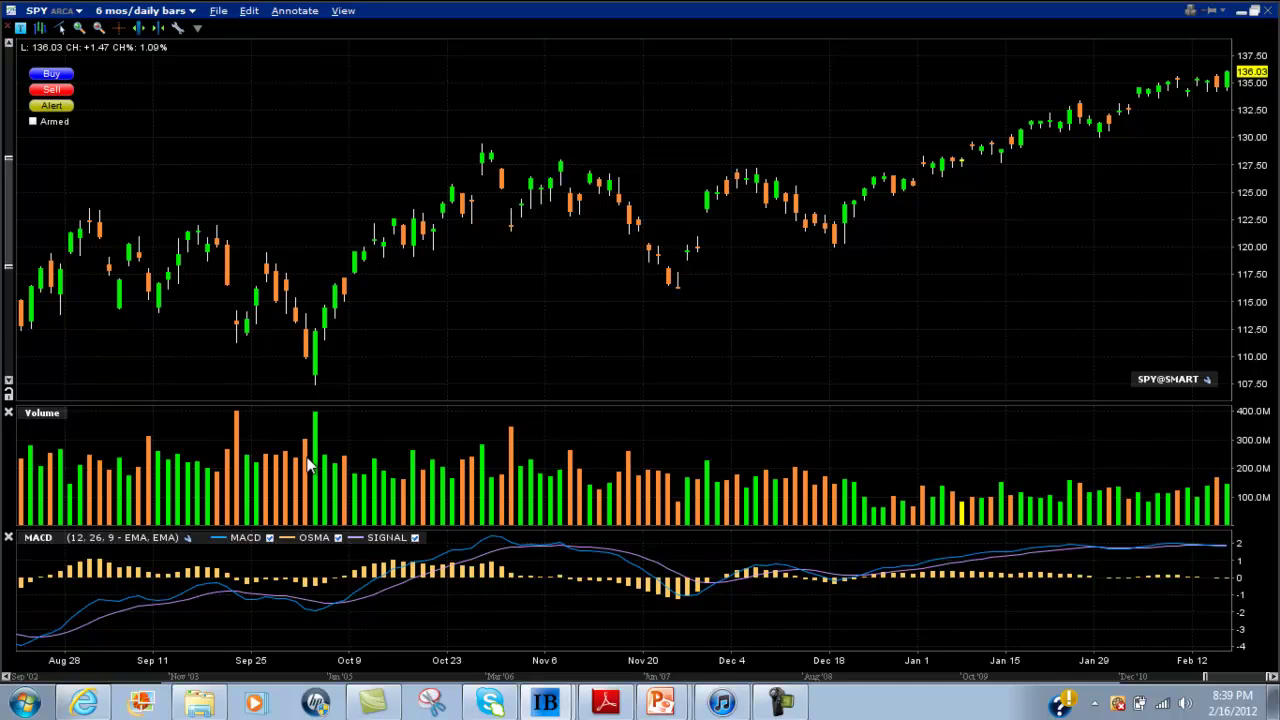
left_click(197, 27)
- Add a Stochastic Osc. (14, 3, 1) pane and close the Volume and MACD panes
mouse_move(316, 192)
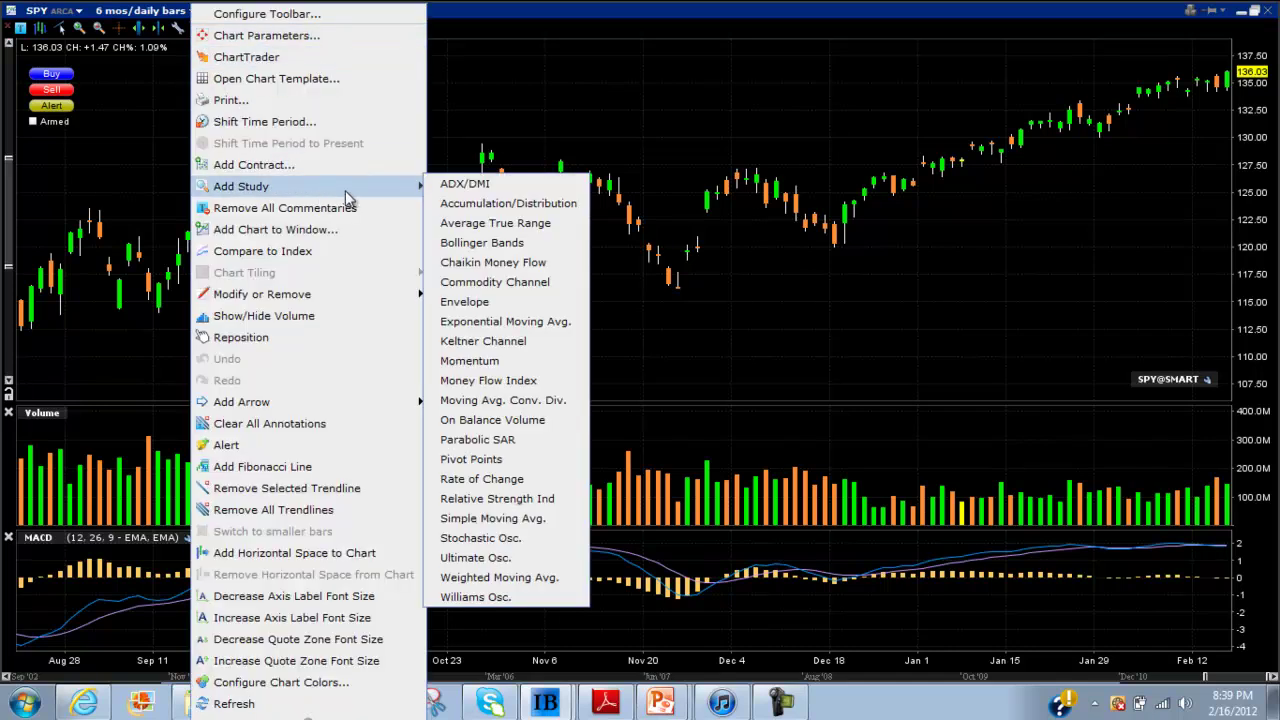
left_click(508, 538)
left_click(286, 702)
left_click(230, 704)
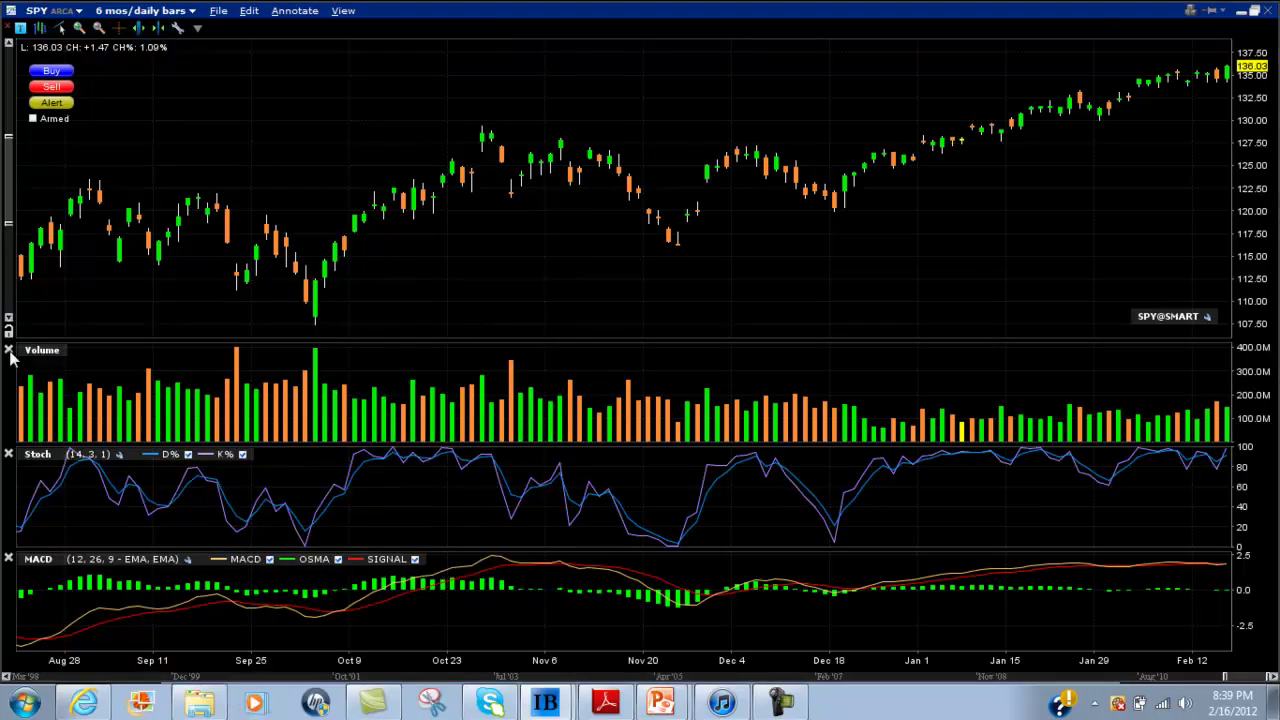
left_click(8, 350)
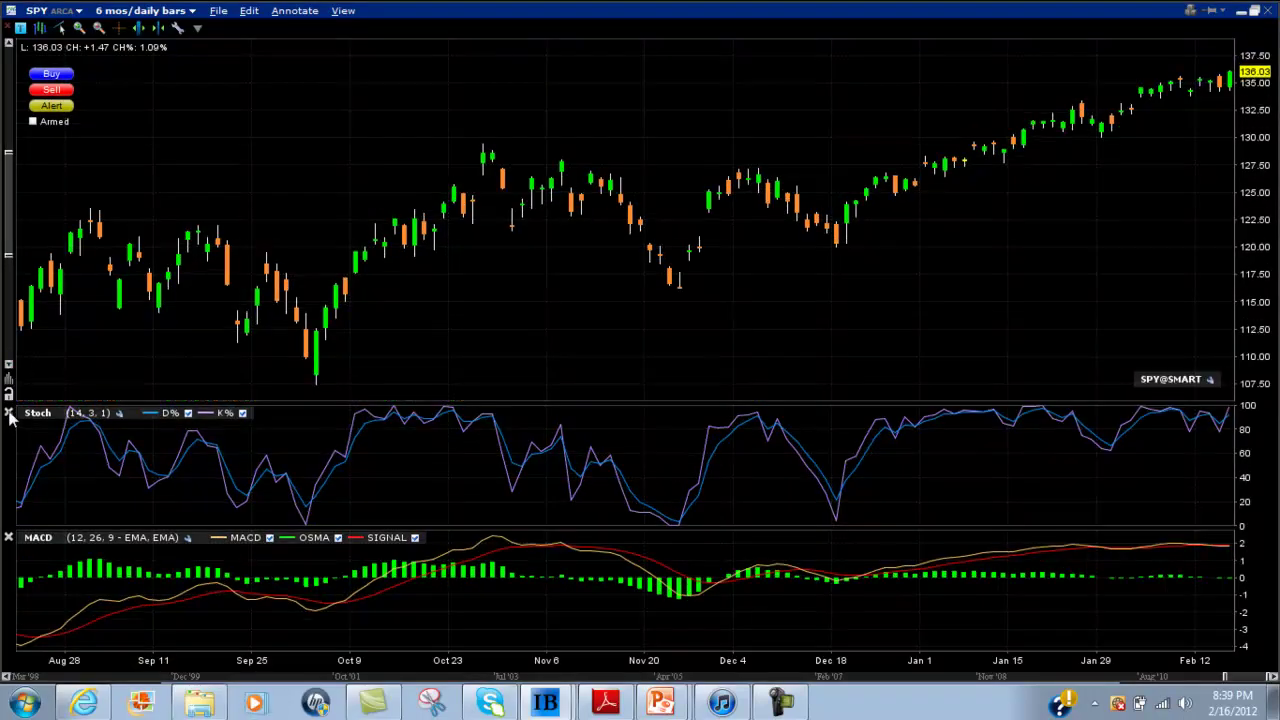
left_click(8, 537)
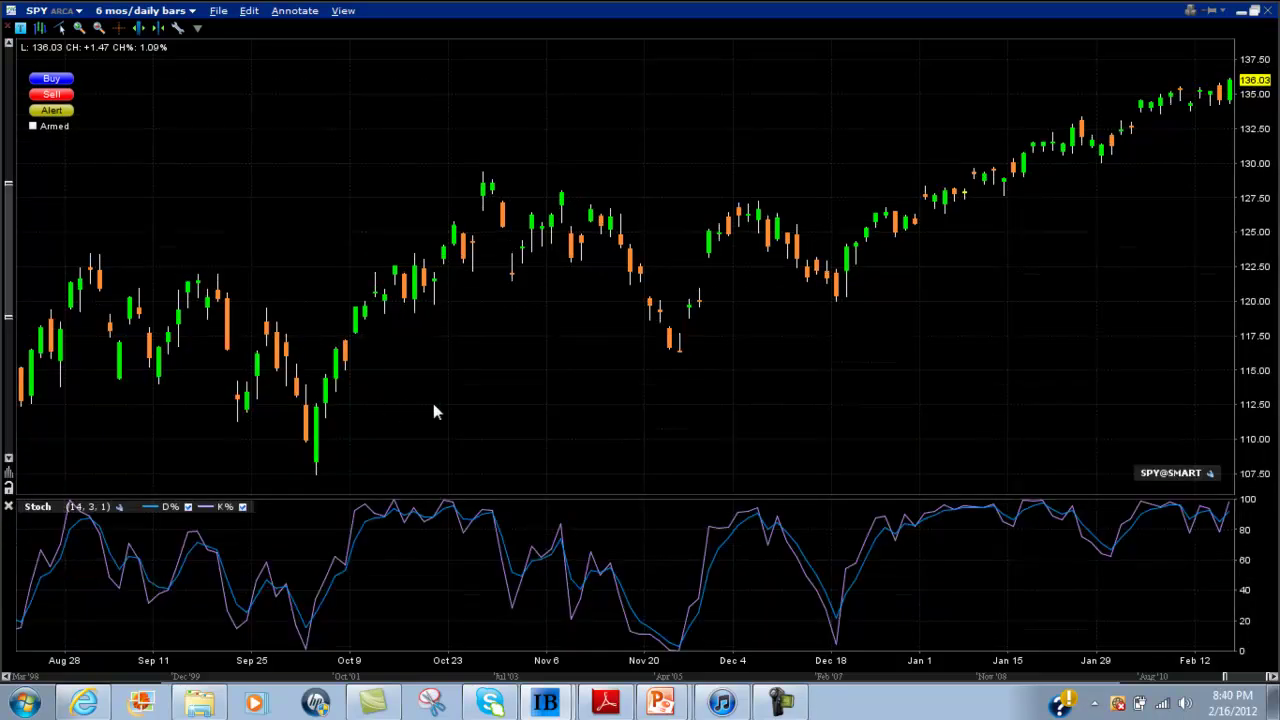
- Overlay an Exponential Moving Avg. with Period 50 on the SPY candlesticks
right_click(515, 343)
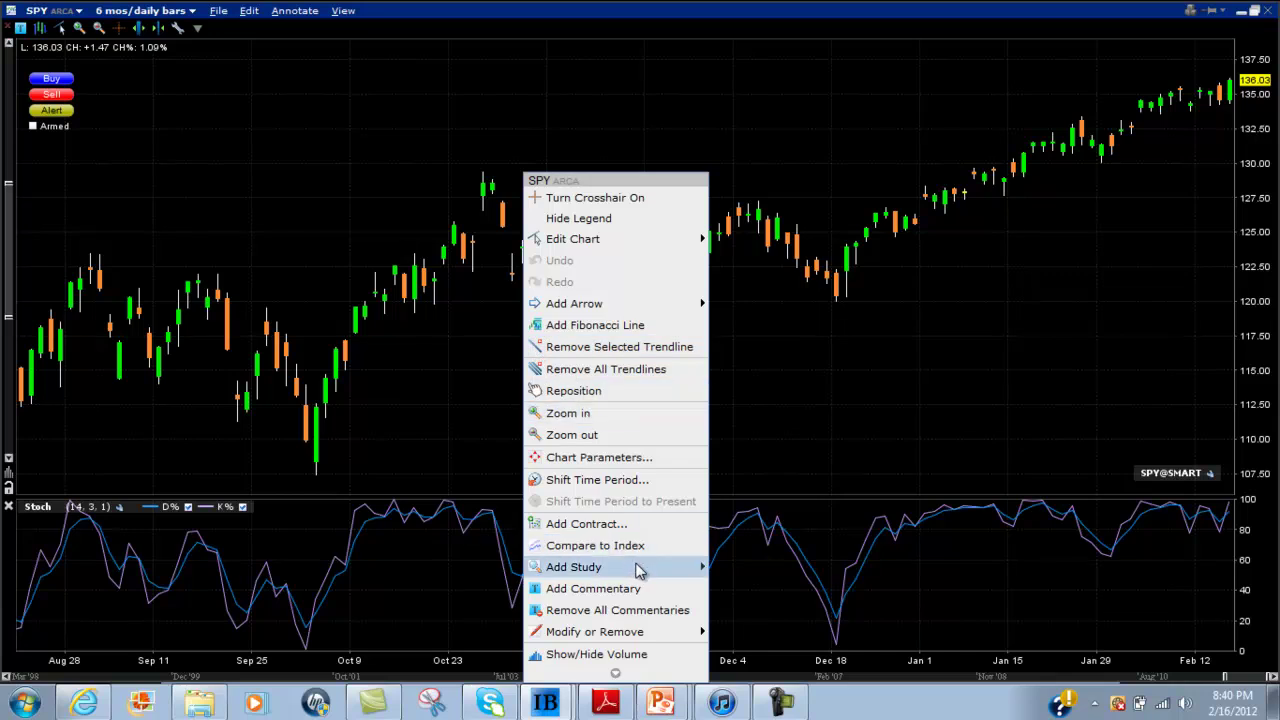
mouse_move(638, 569)
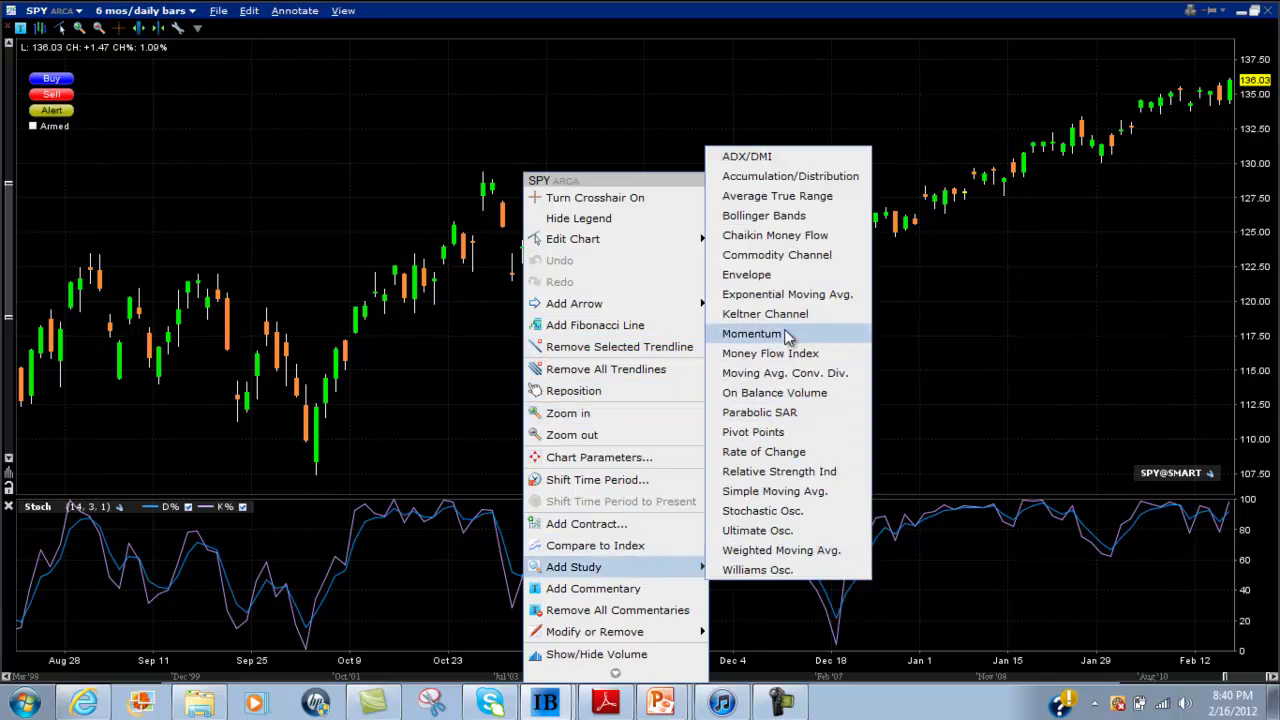
left_click(788, 294)
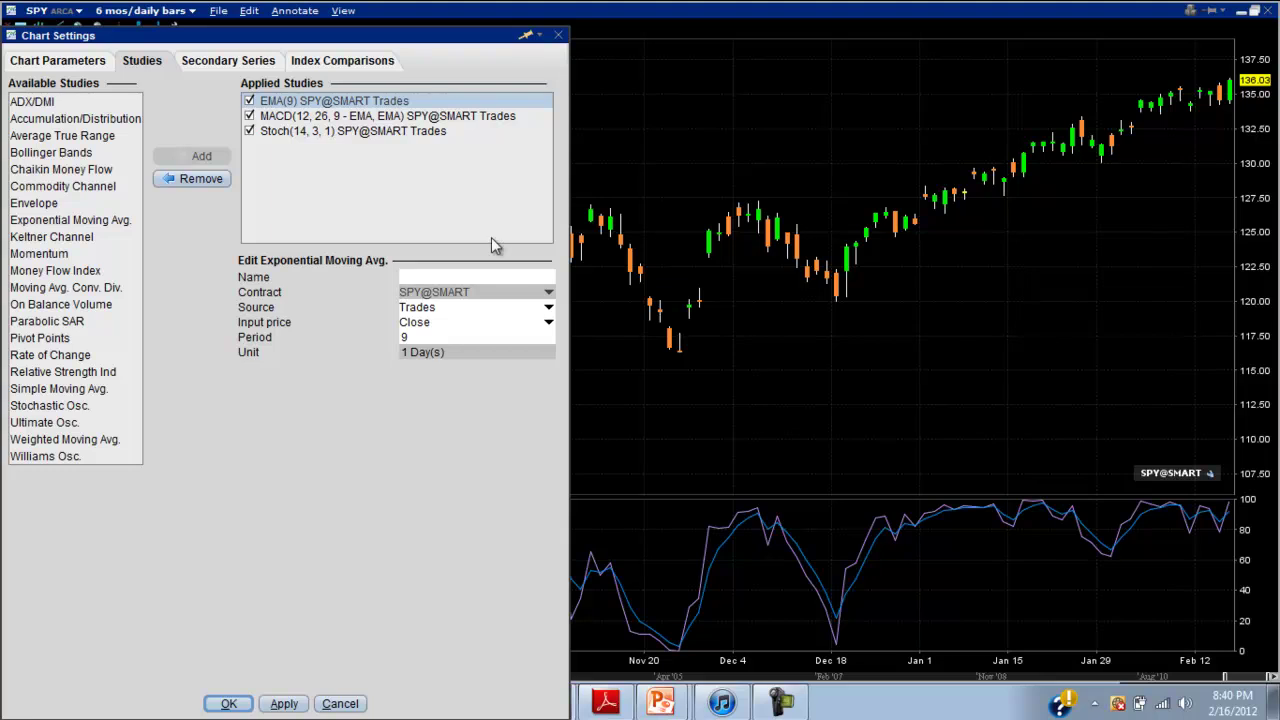
left_click(428, 337)
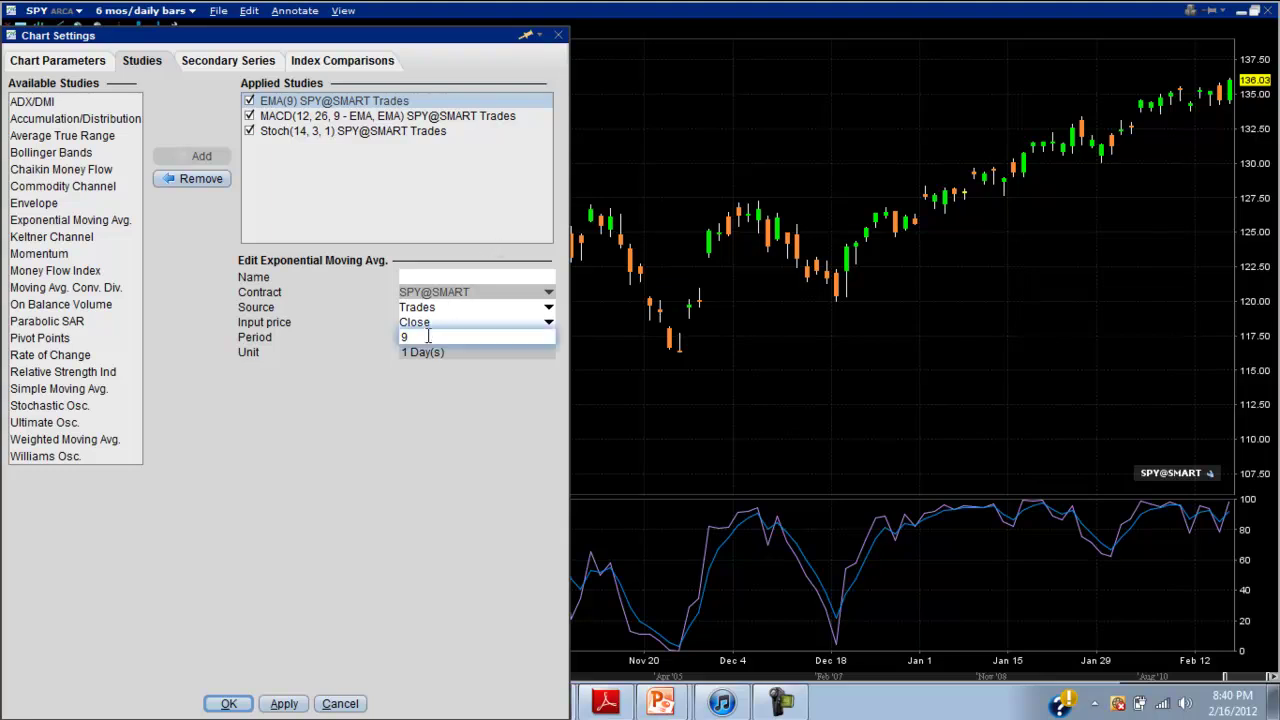
type("50")
left_click(282, 704)
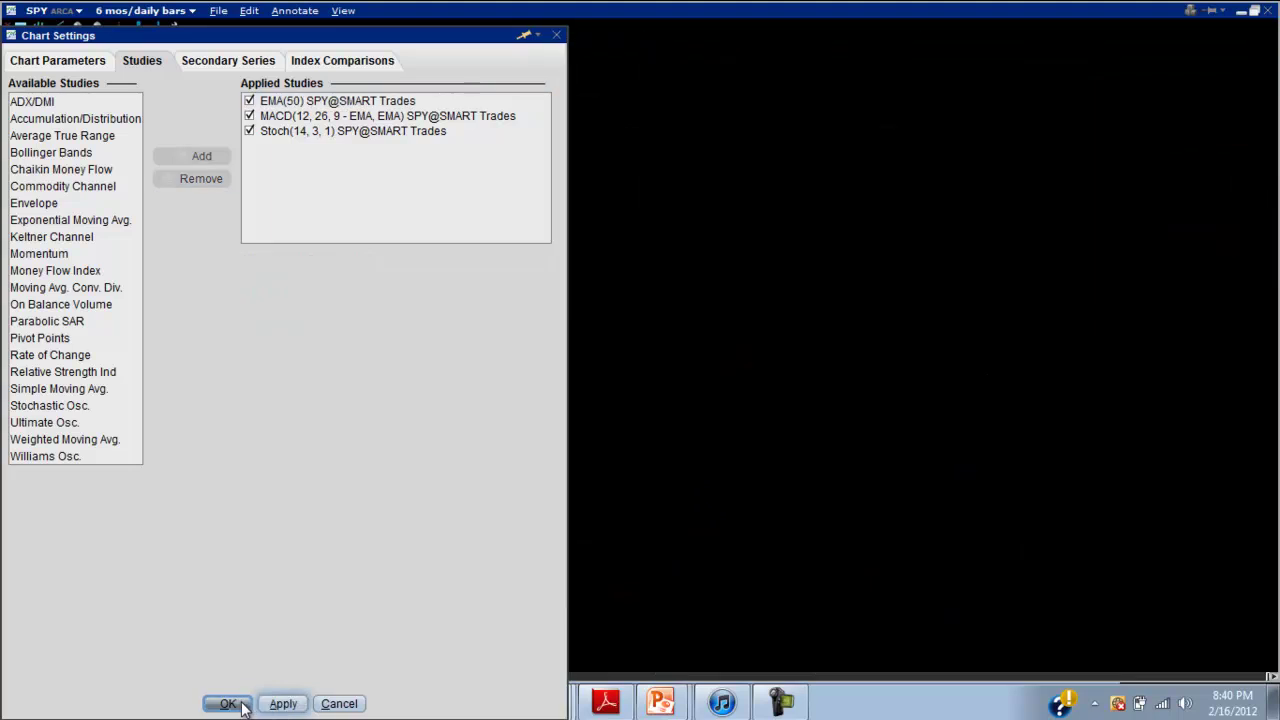
left_click(242, 705)
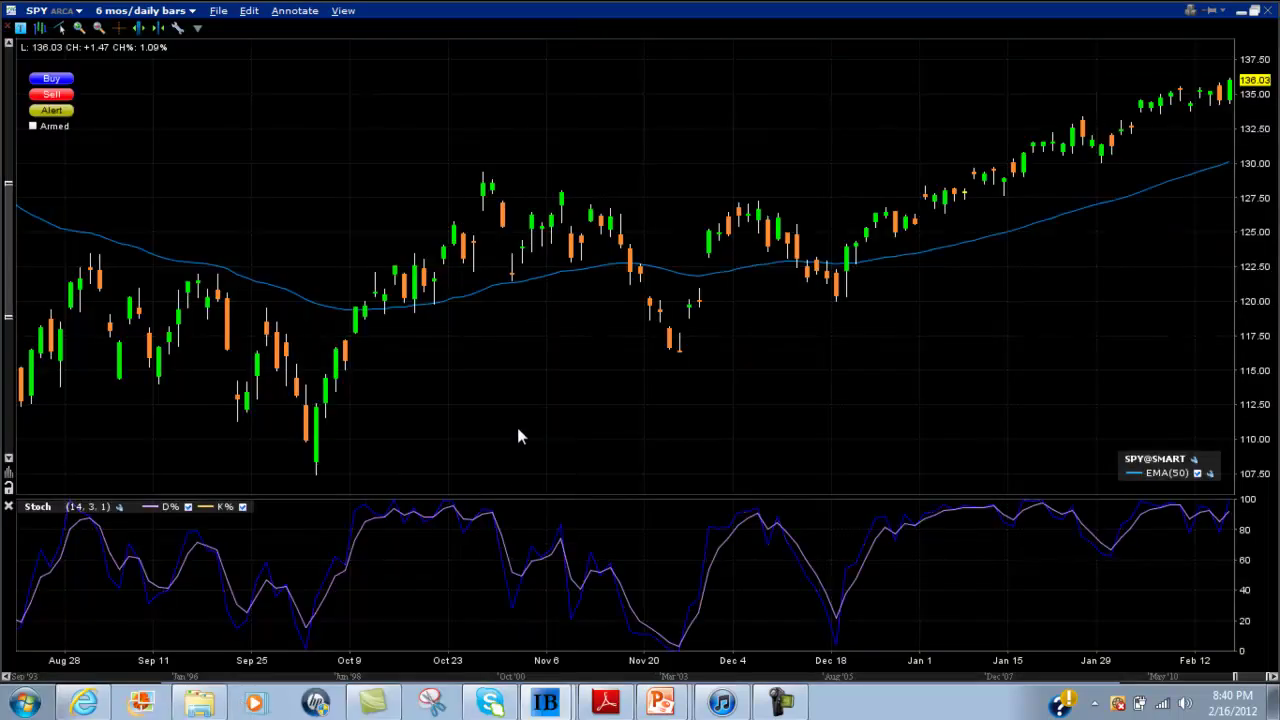
- Add a second Exponential Moving Avg. with Period 200 next to the 50-period one
right_click(508, 345)
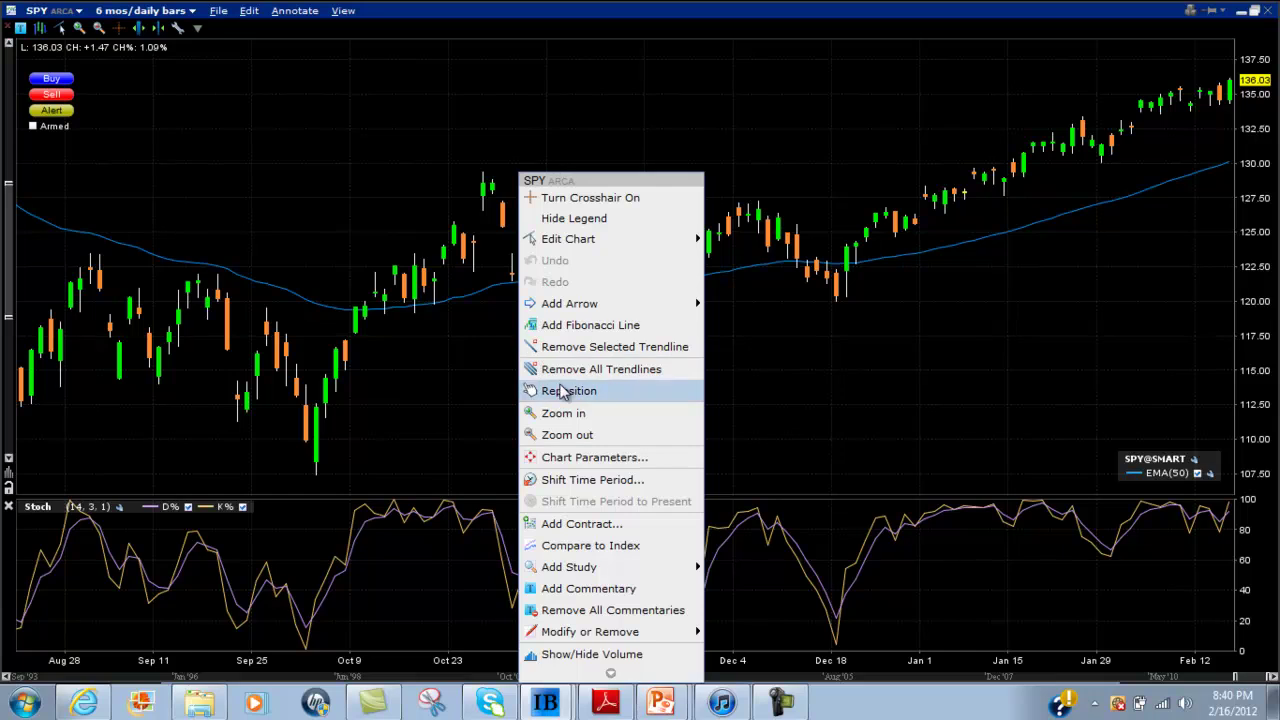
mouse_move(636, 568)
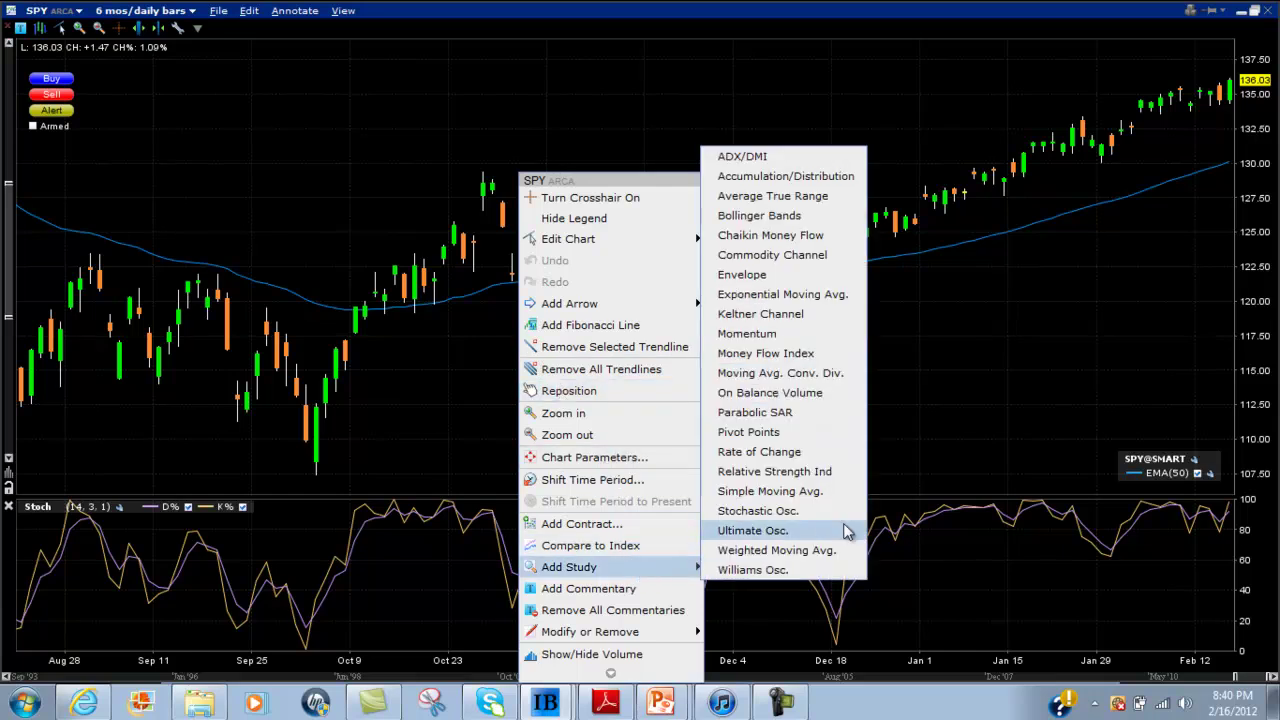
left_click(785, 297)
left_click(455, 337)
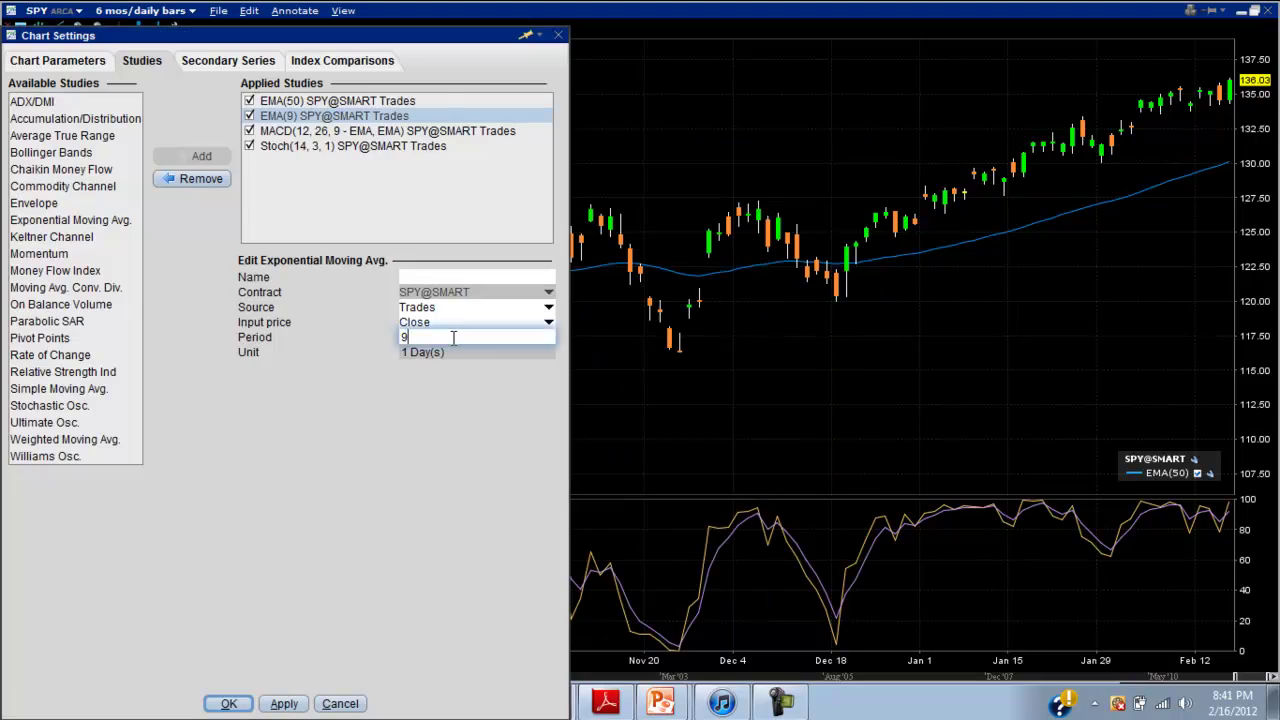
type("200")
left_click(285, 704)
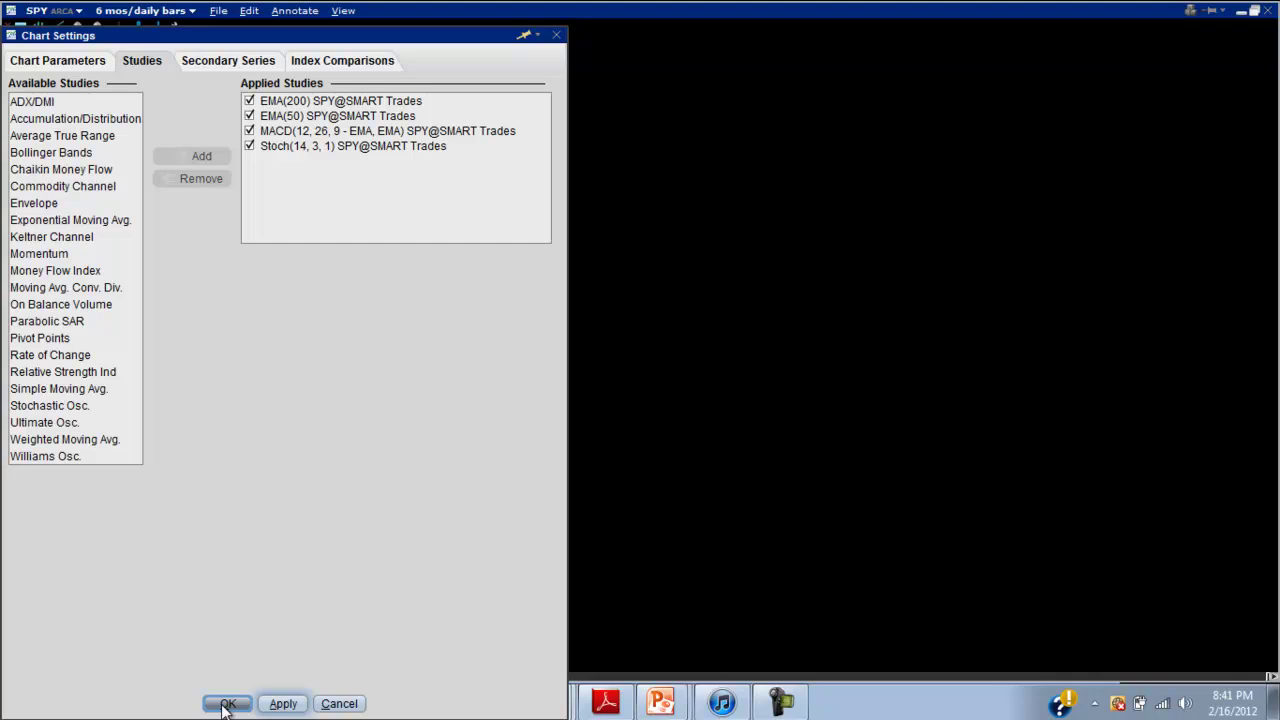
left_click(226, 704)
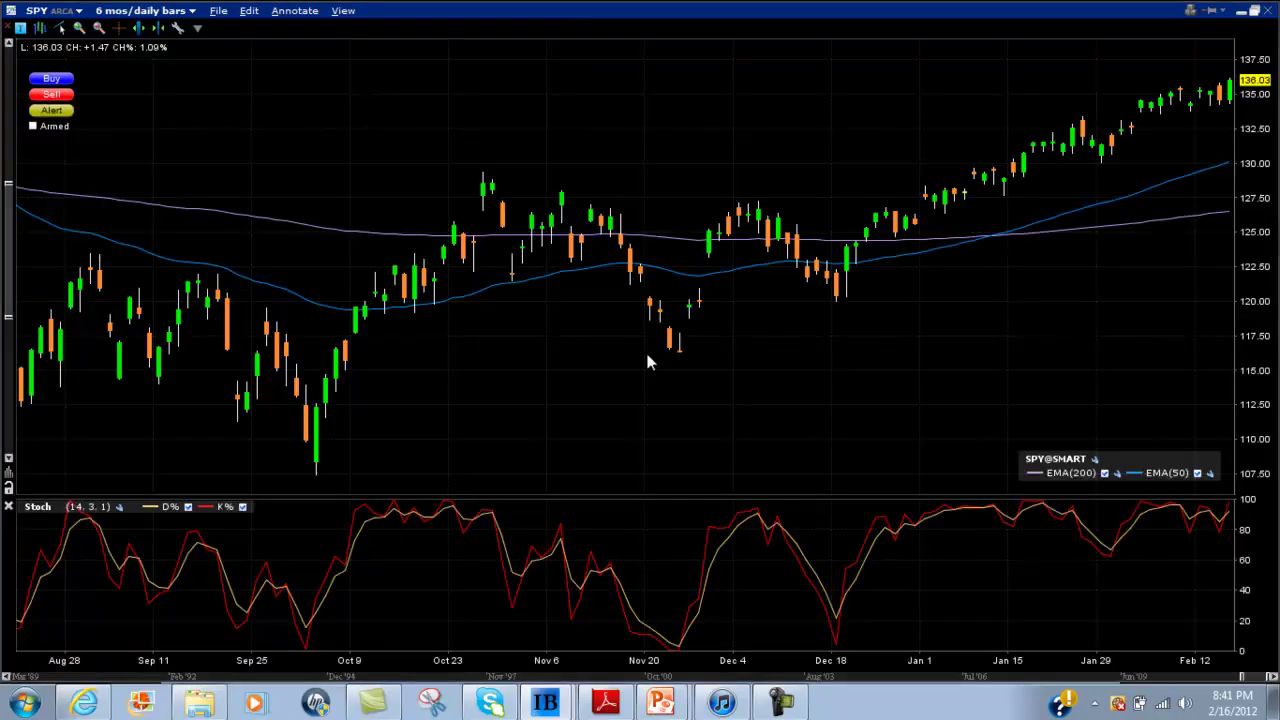
left_click(584, 543)
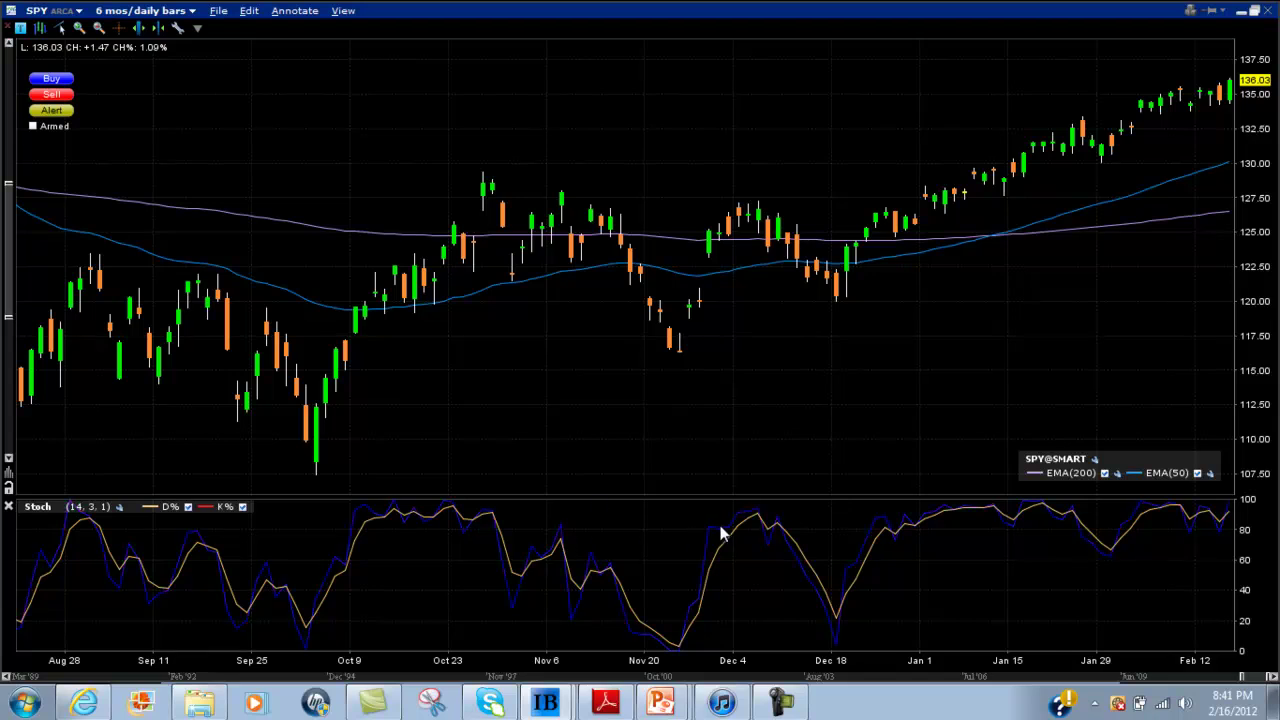
- Change the Stochastic K% line's display colour to green (153, 255, 0)
right_click(722, 533)
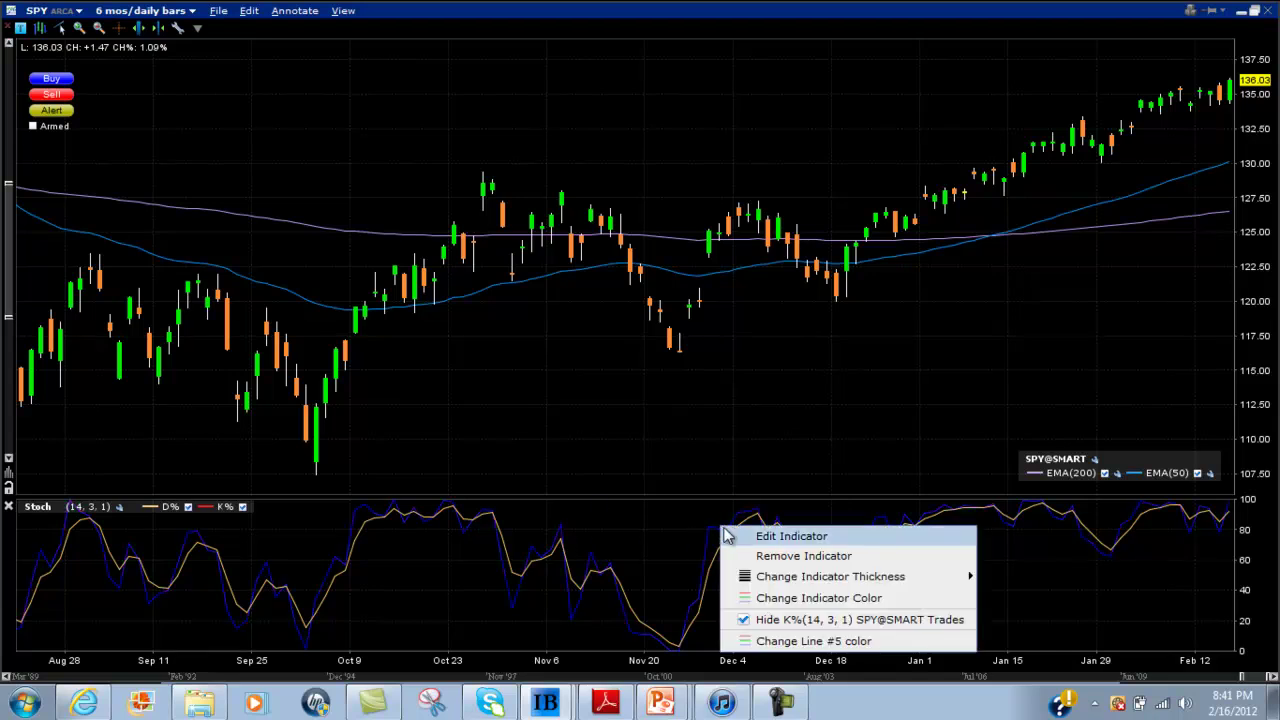
left_click(779, 600)
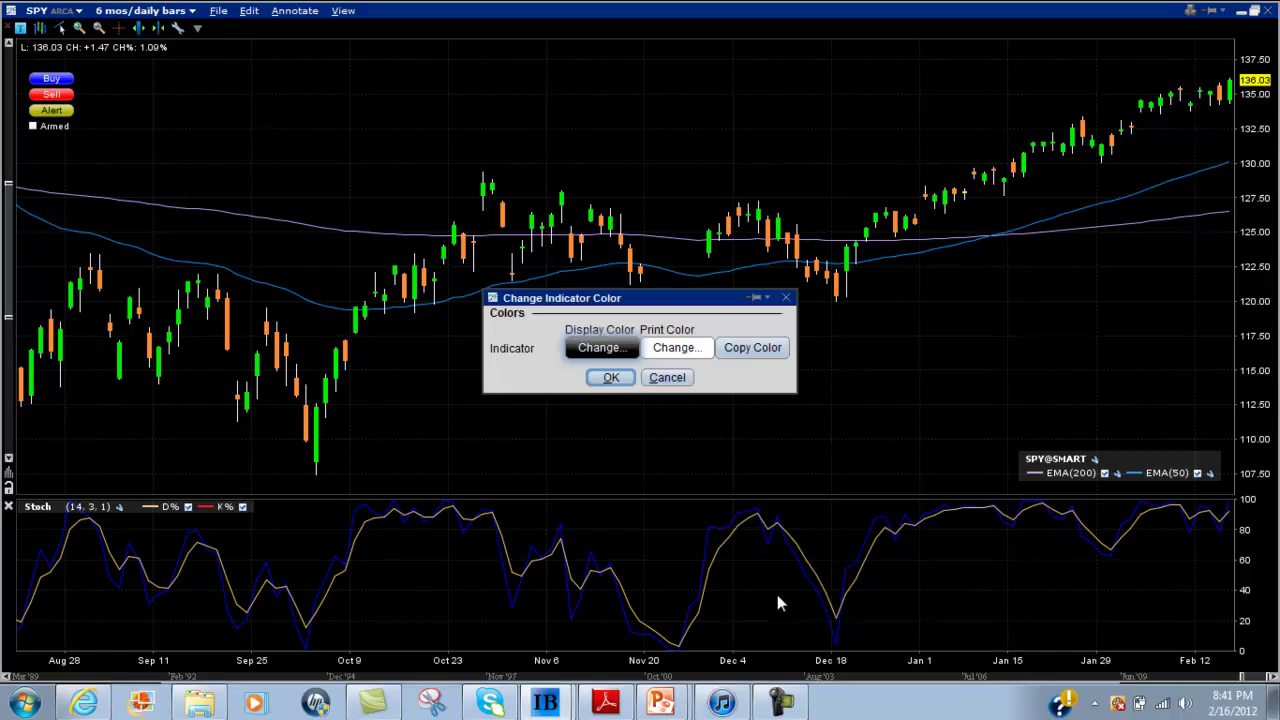
left_click(620, 350)
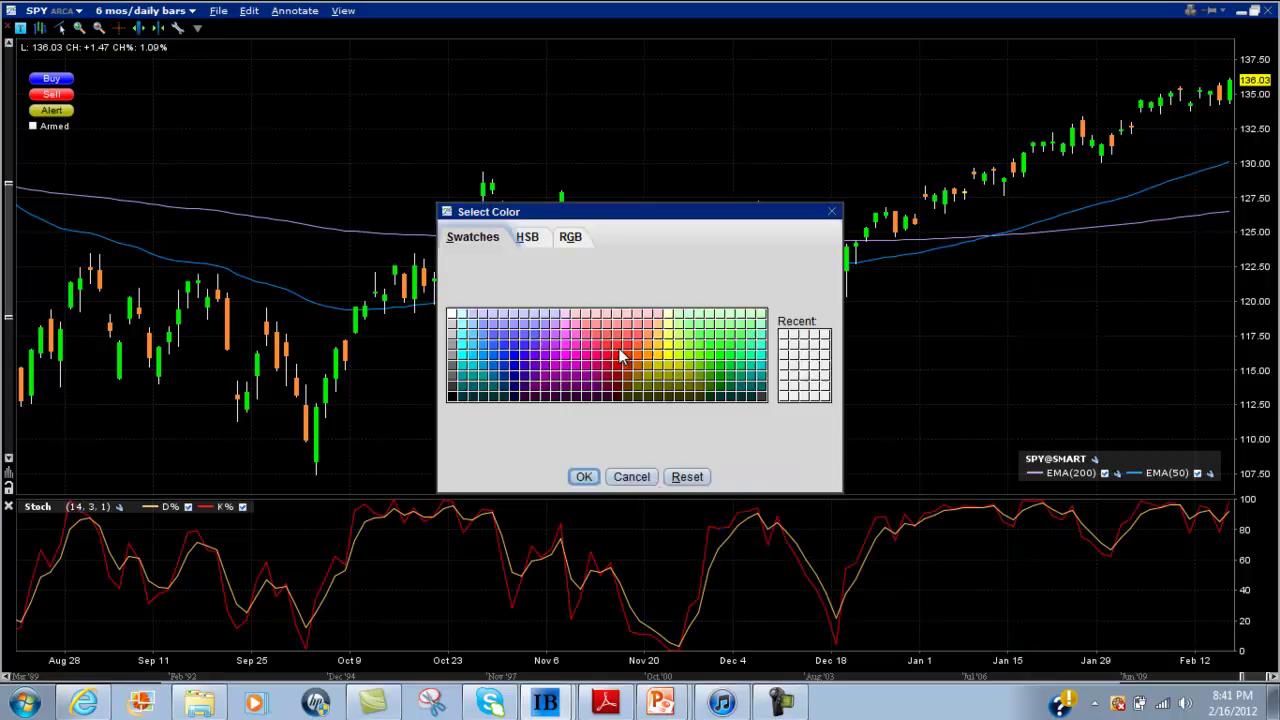
left_click(706, 362)
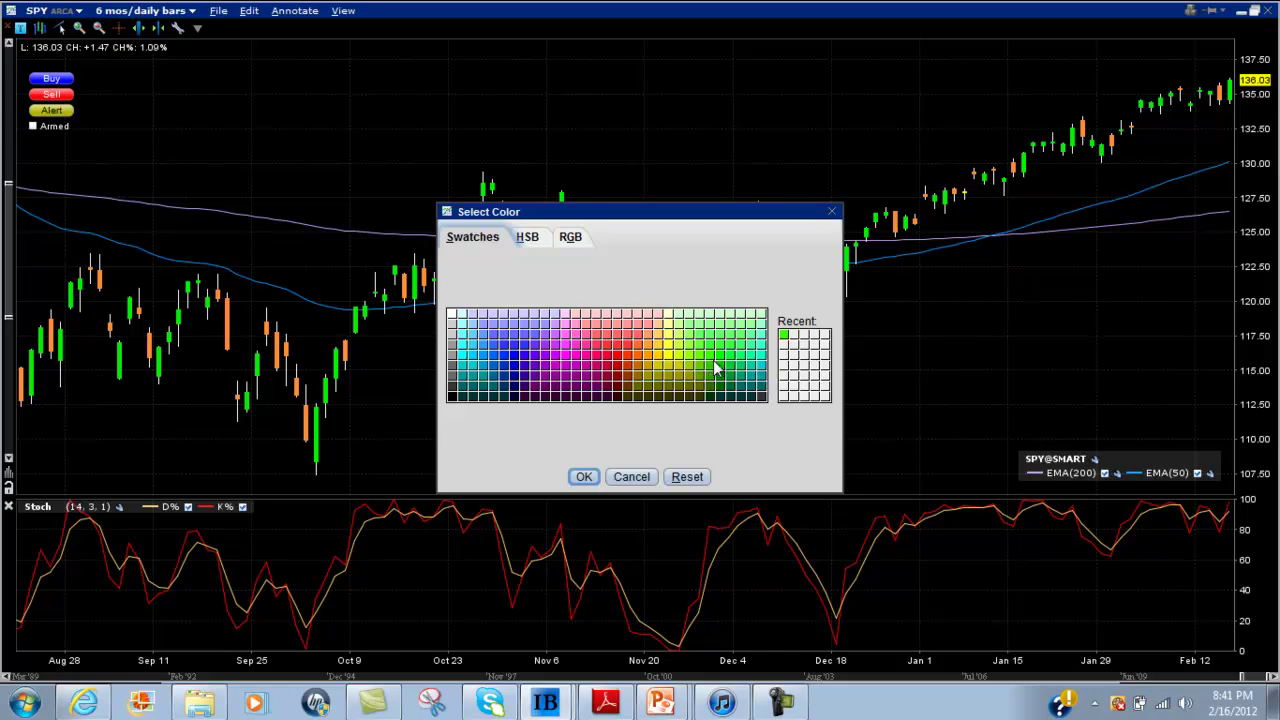
left_click(584, 477)
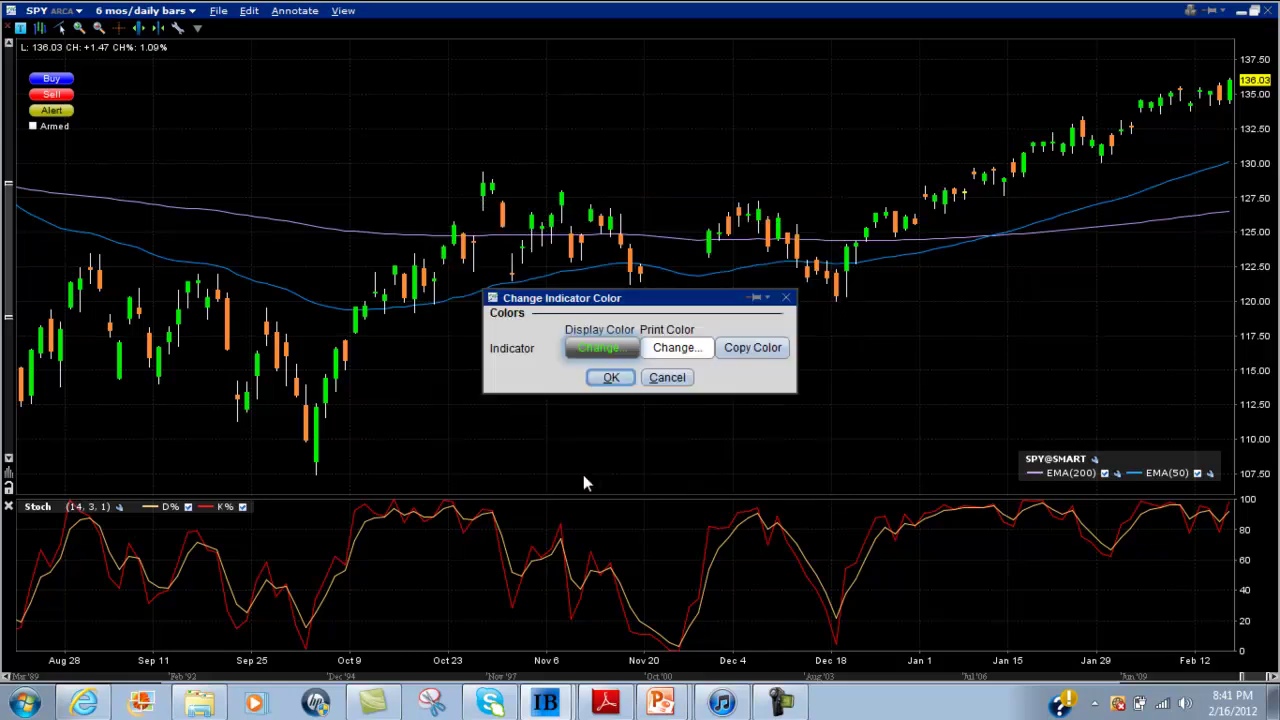
left_click(611, 377)
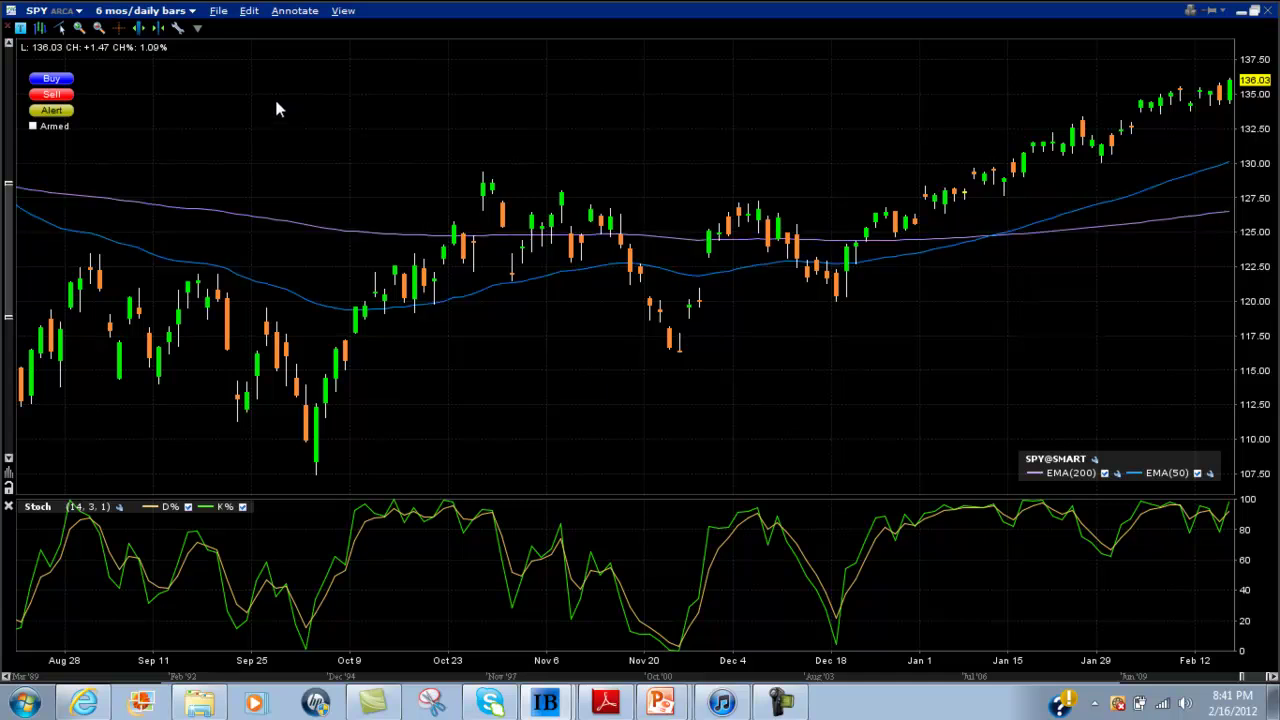
- Save the chart setup as a chart template named 'Cust' in the charts folder
left_click(219, 12)
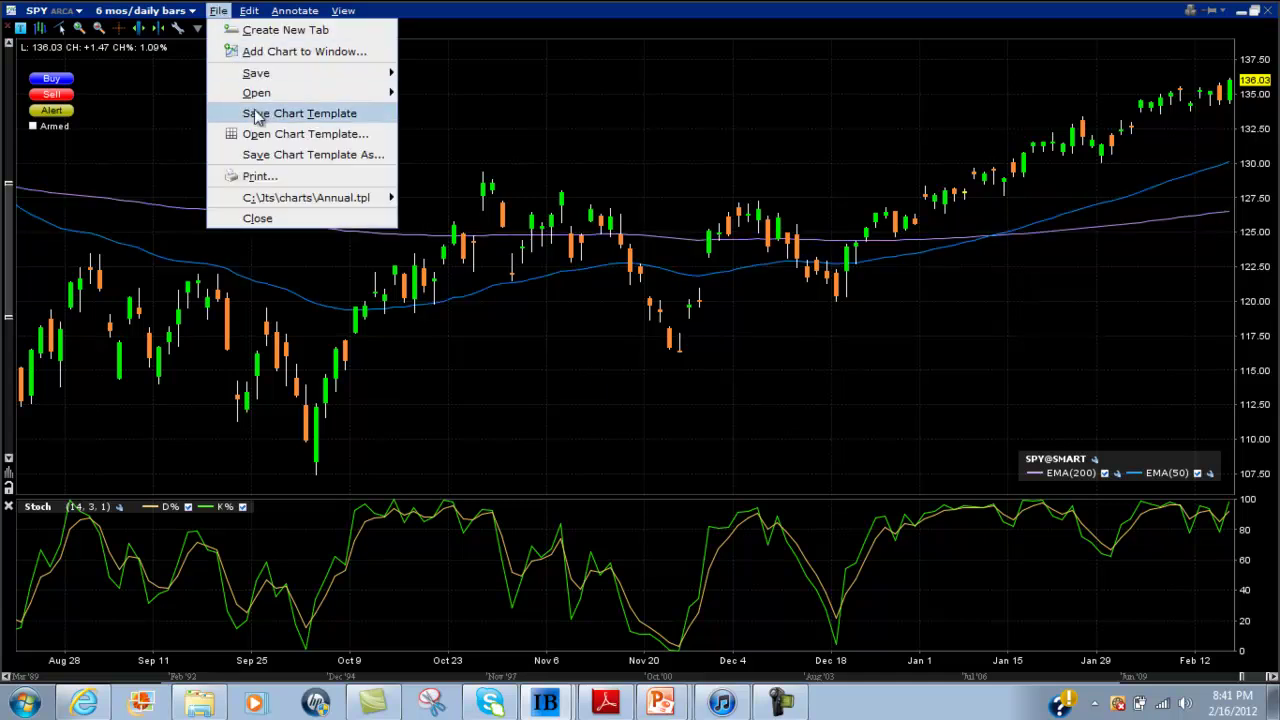
left_click(278, 163)
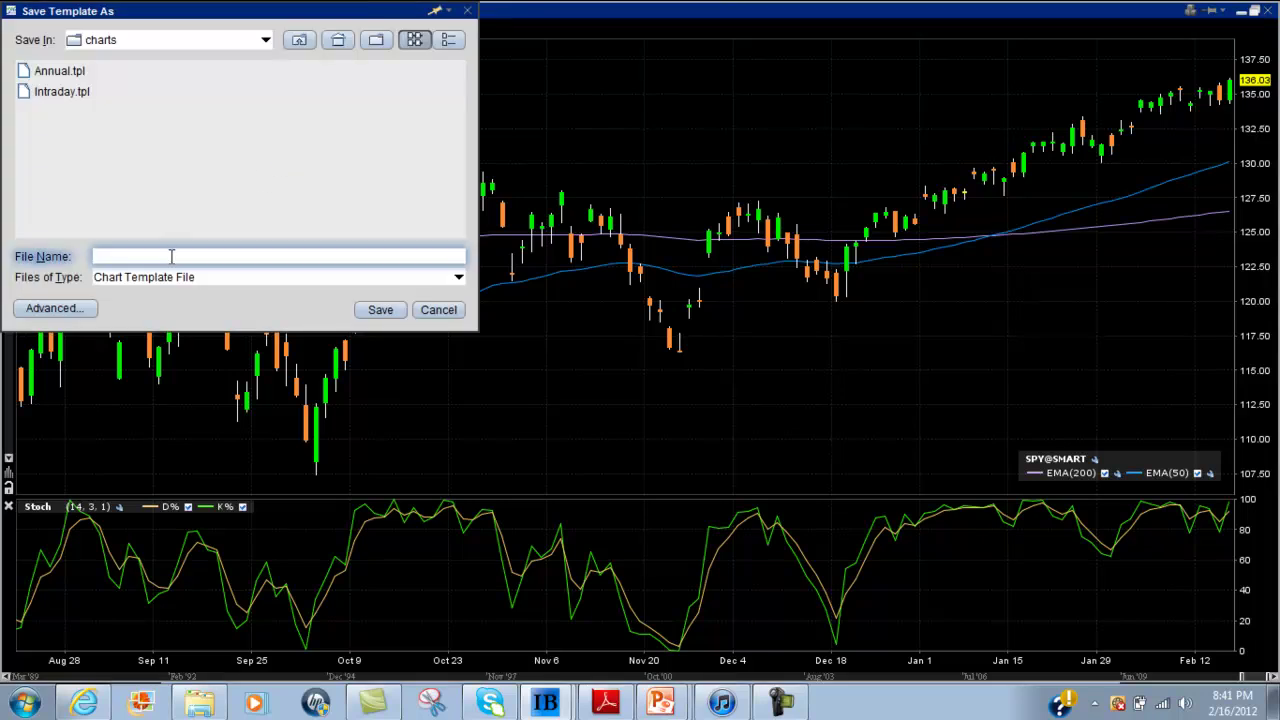
type("Cust")
left_click(374, 309)
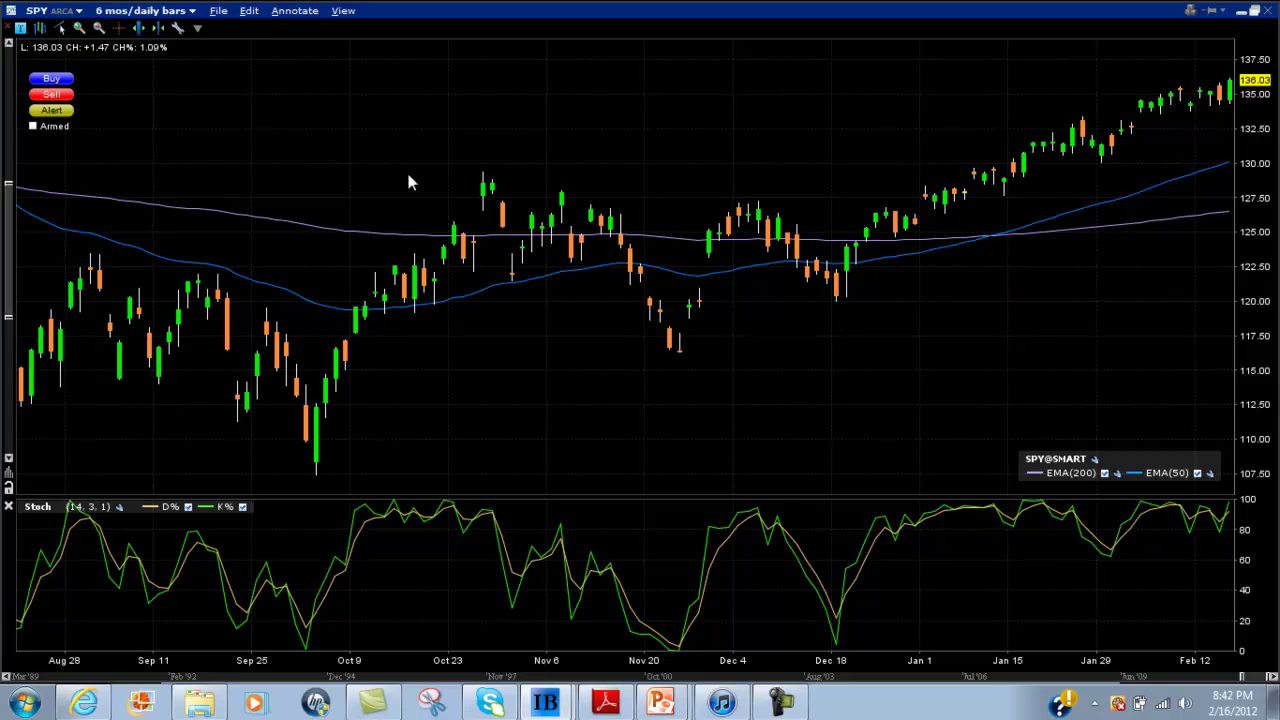
- Set the new template as default, load it, and maximize the SPY chart window
left_click(218, 11)
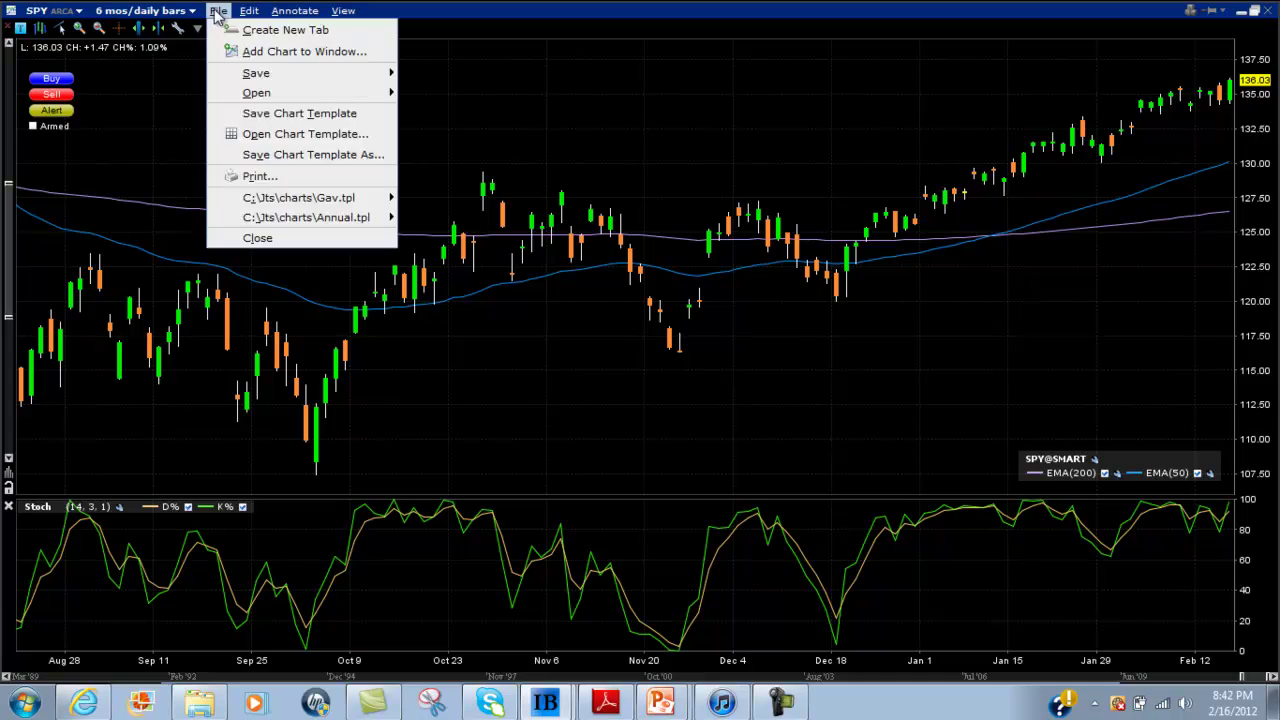
left_click(258, 133)
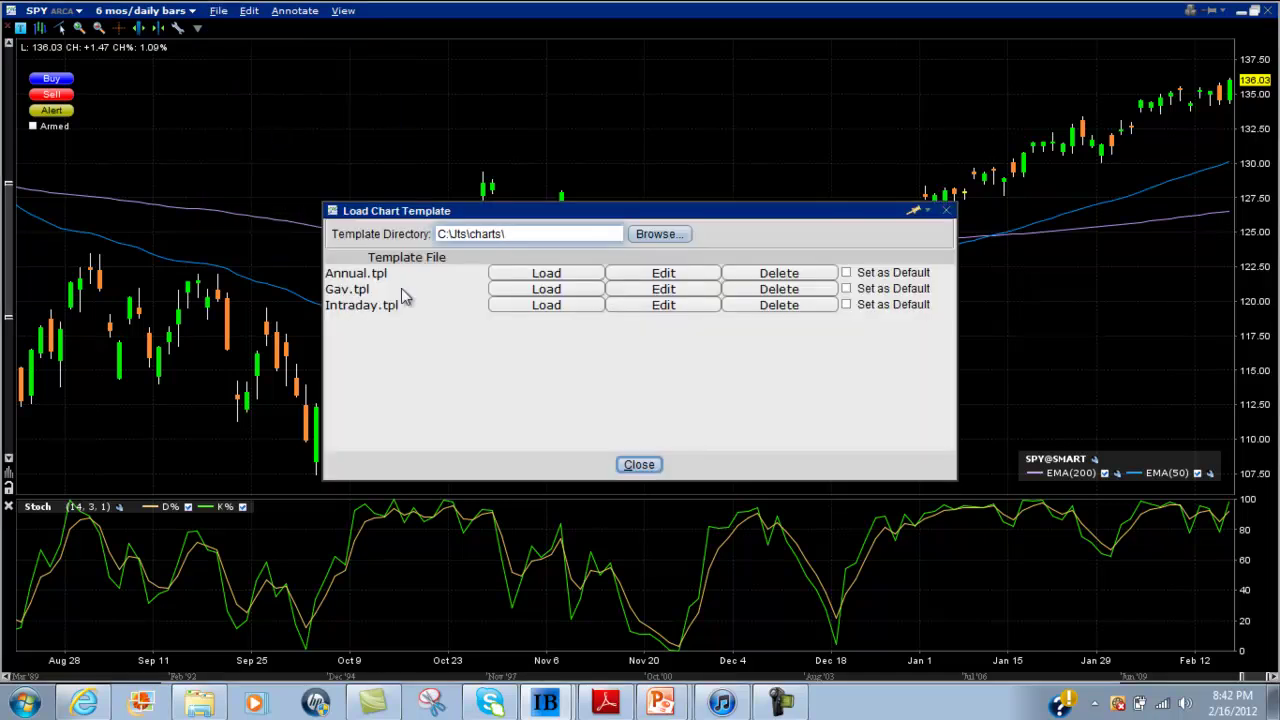
left_click(846, 289)
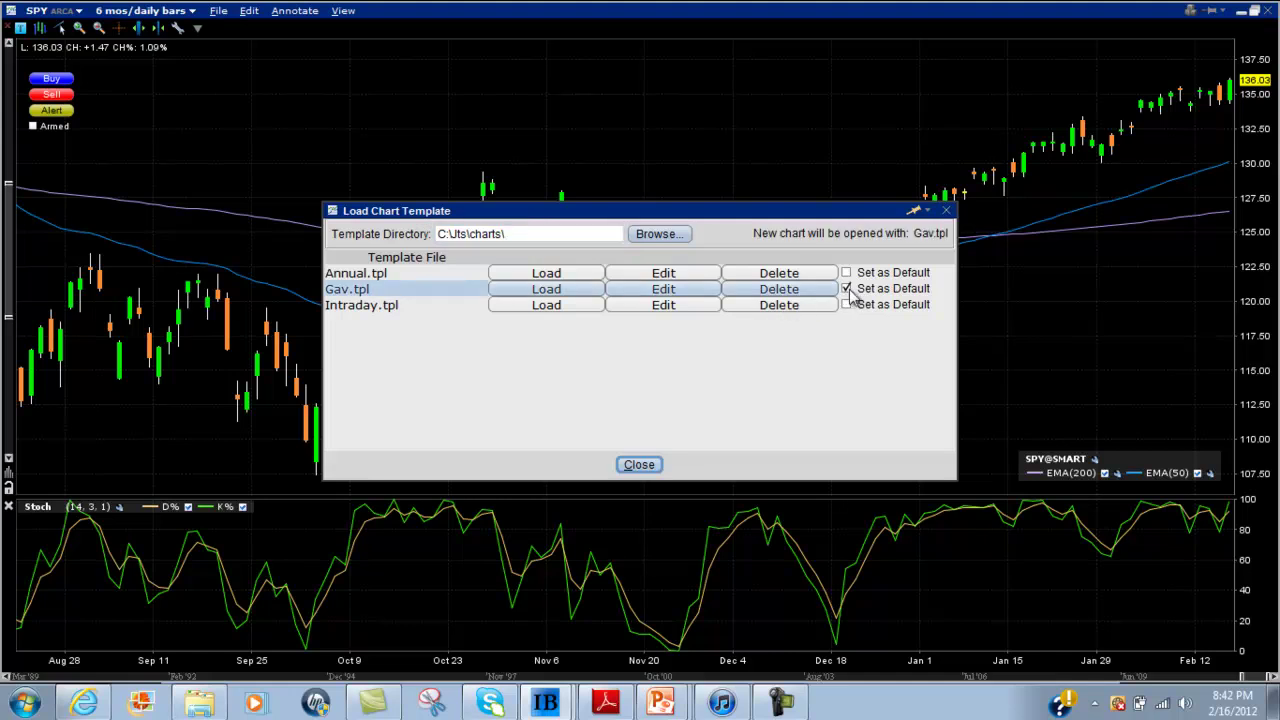
left_click(549, 305)
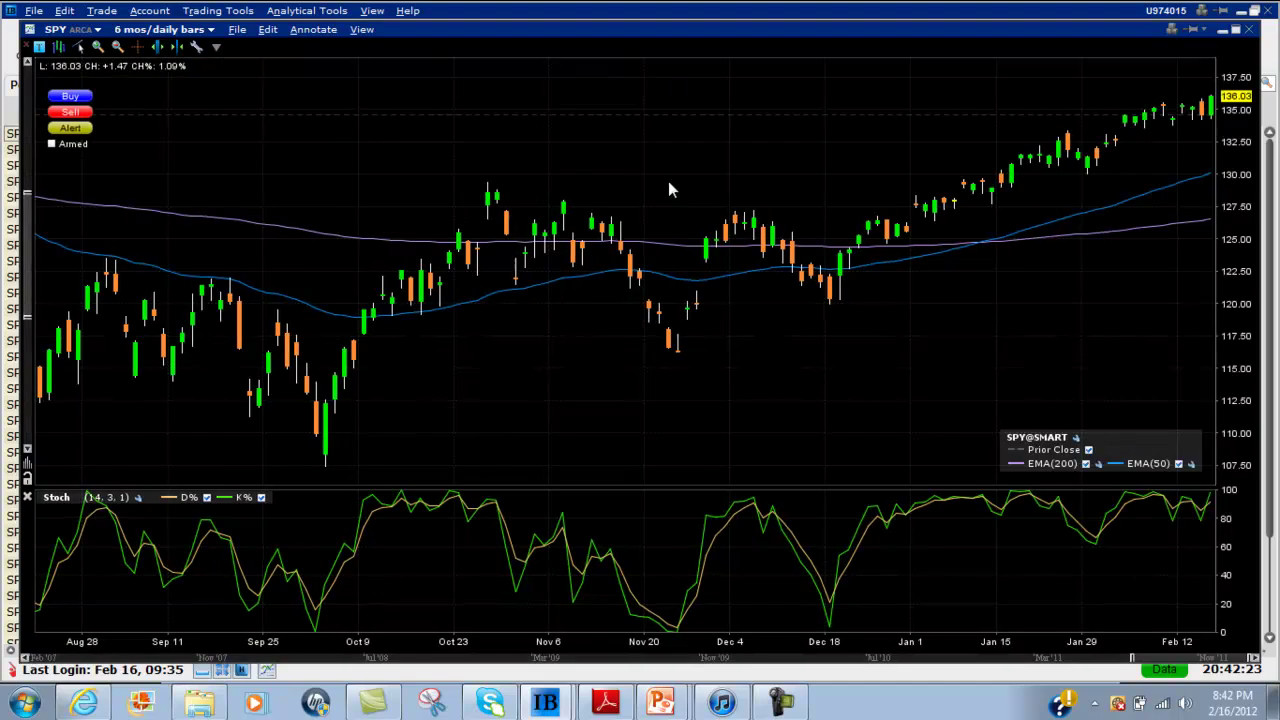
double_click(672, 33)
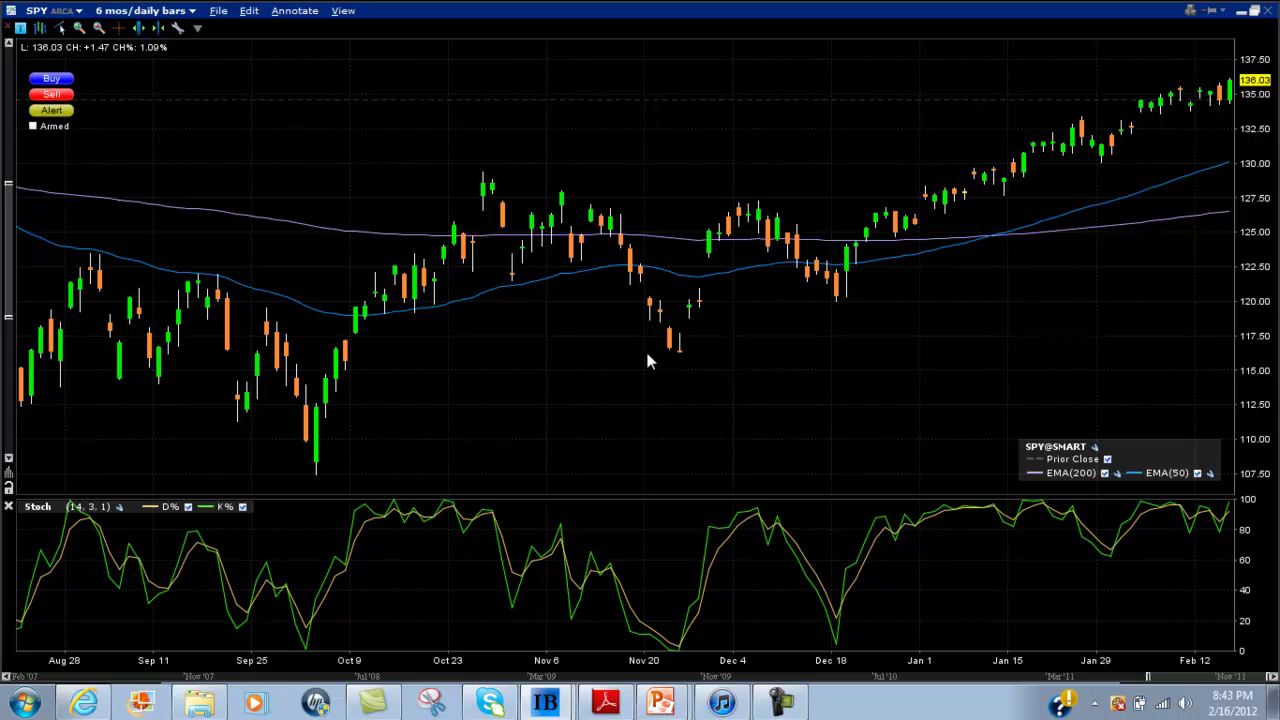
right_click(671, 371)
right_click(641, 383)
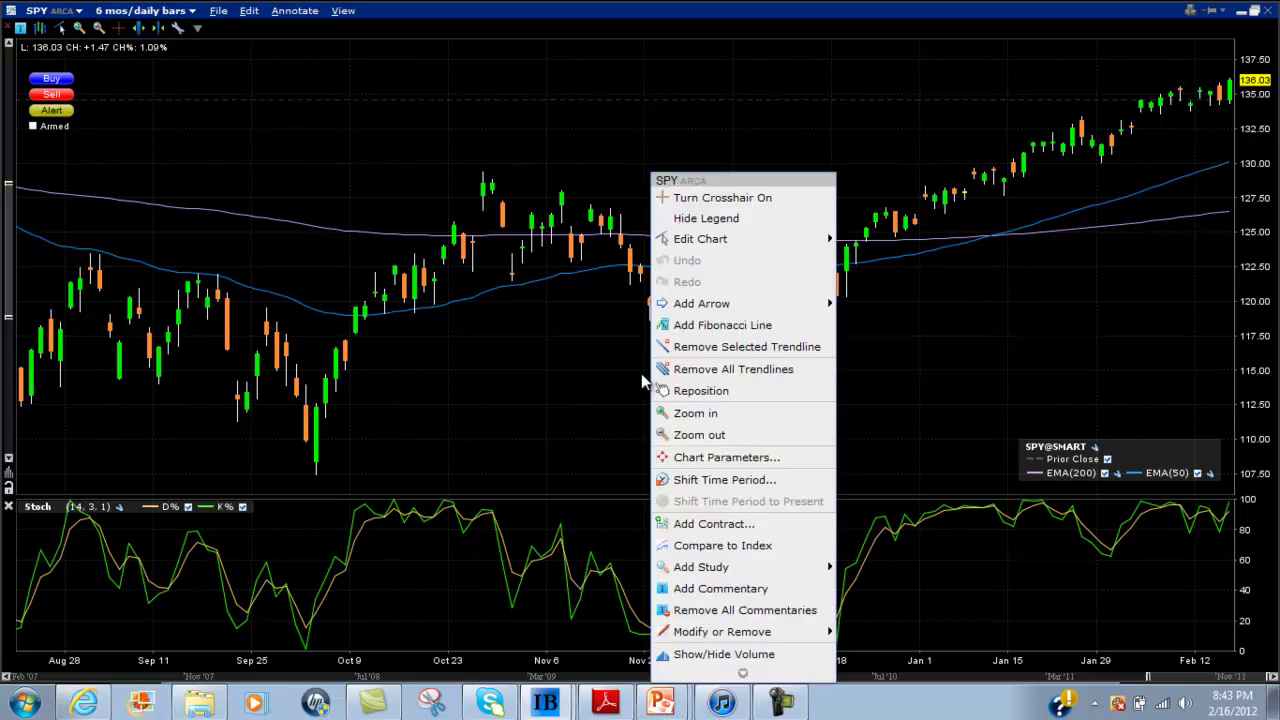
left_click(726, 327)
left_click_drag(680, 352, 1143, 77)
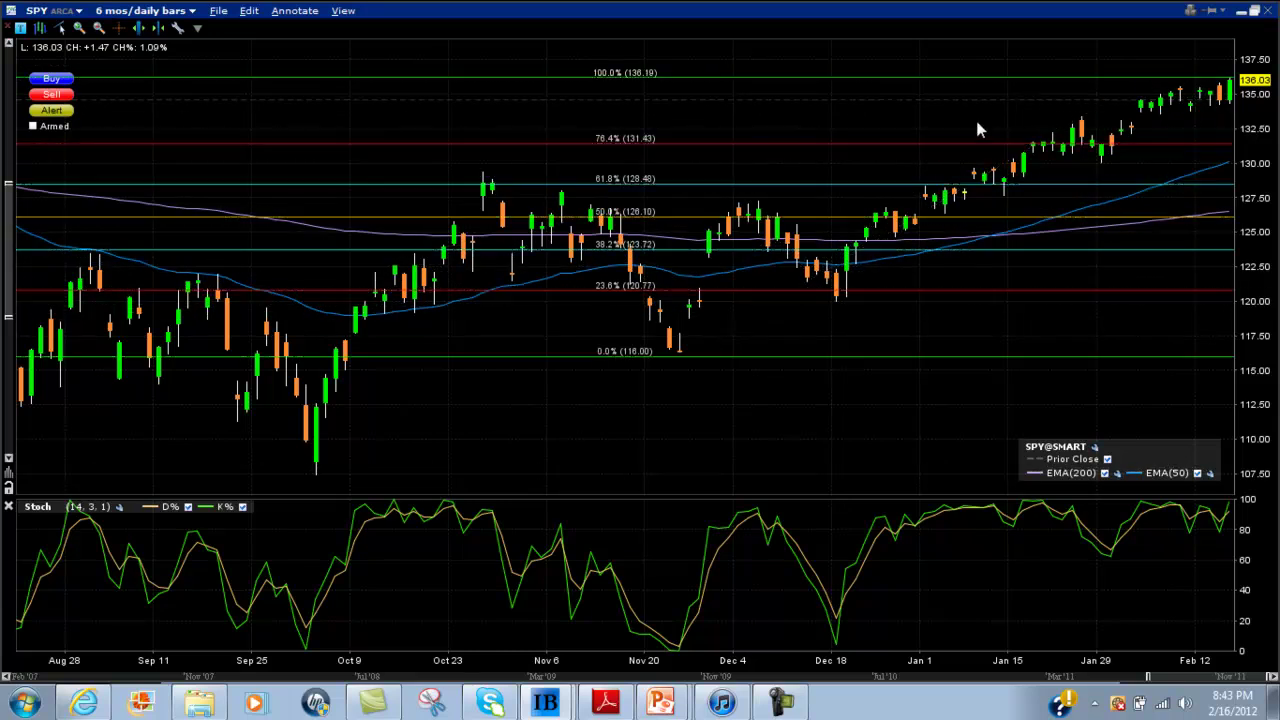
right_click(892, 151)
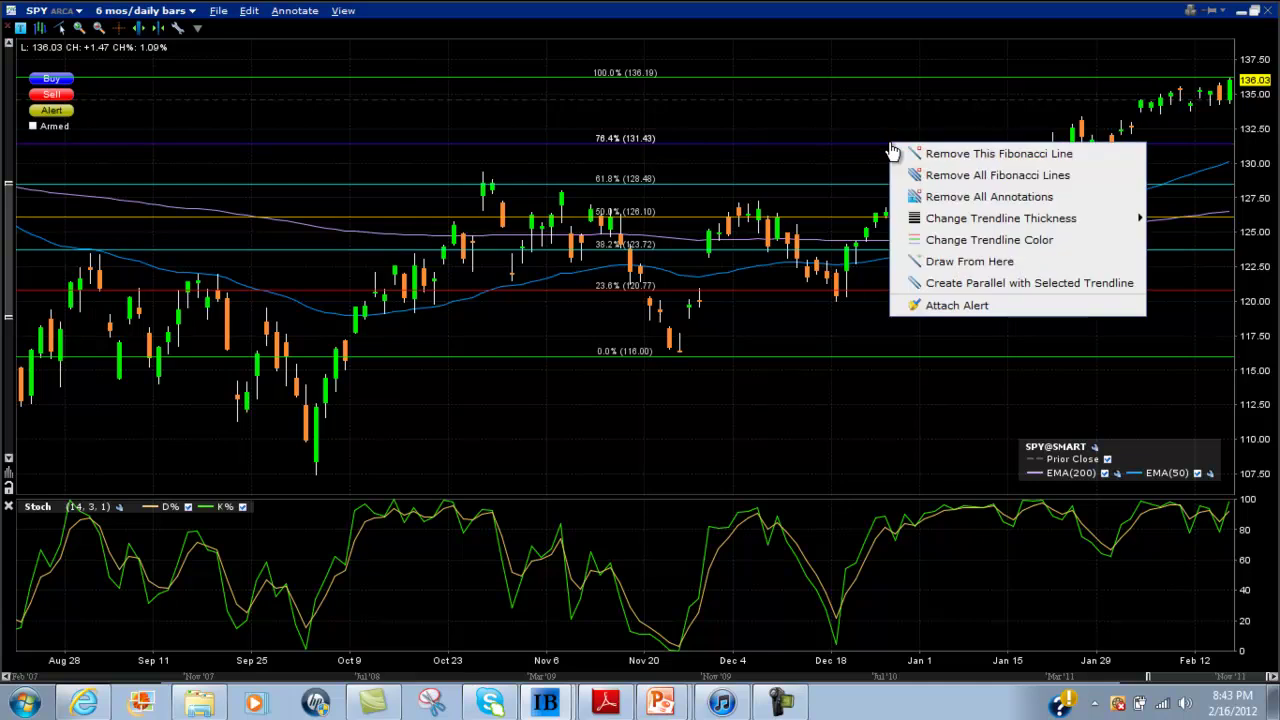
left_click(940, 180)
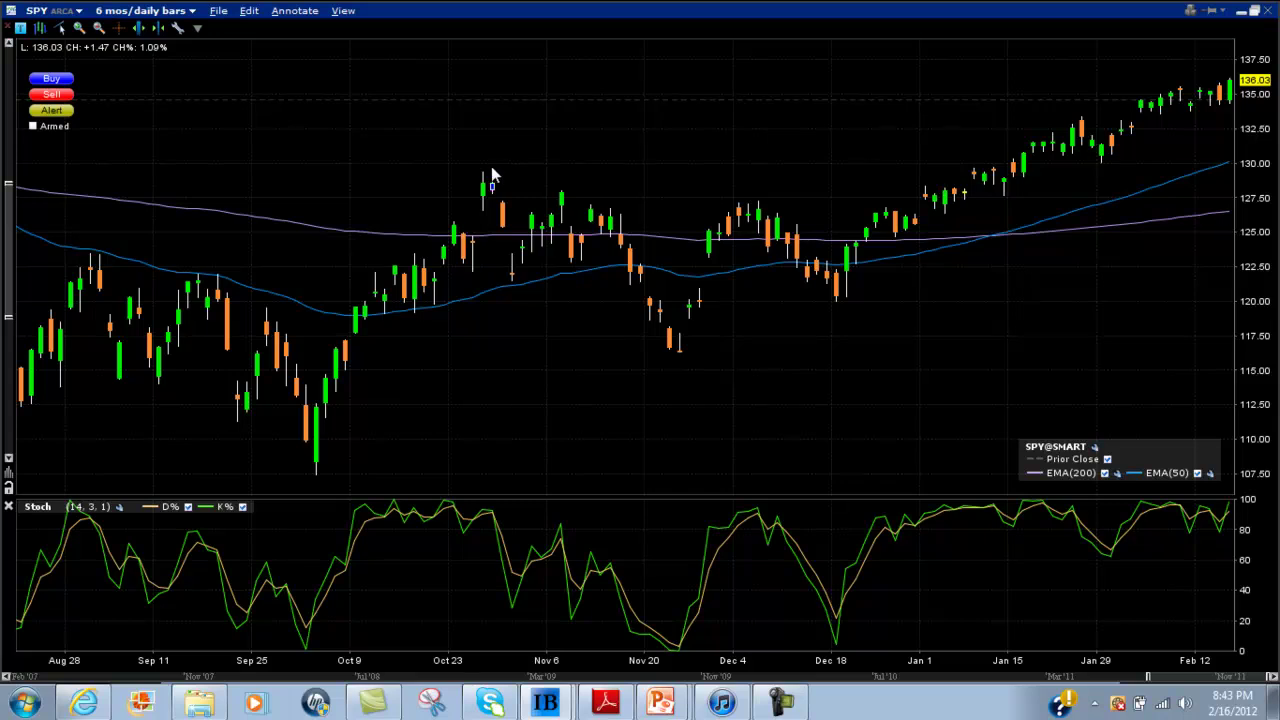
- Draw a trendline up from the Nov 20 low and make it thicker
left_click_drag(484, 171, 1227, 80)
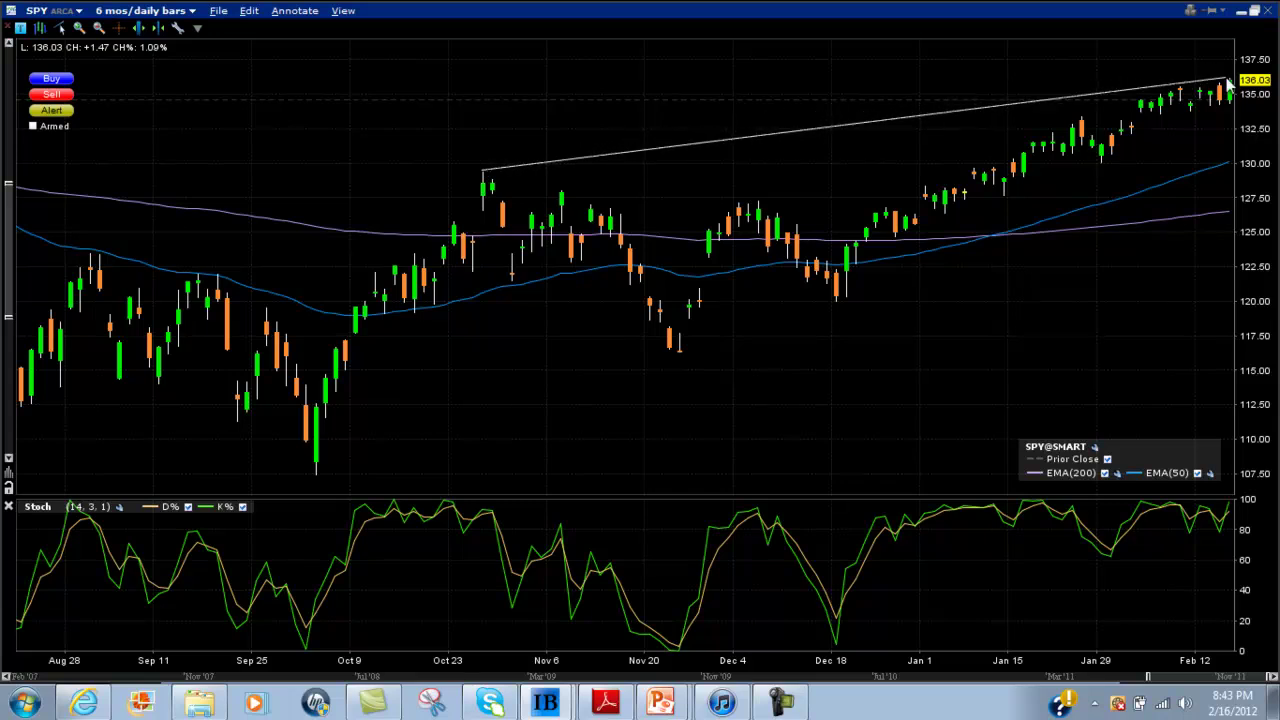
left_click_drag(681, 350, 1225, 186)
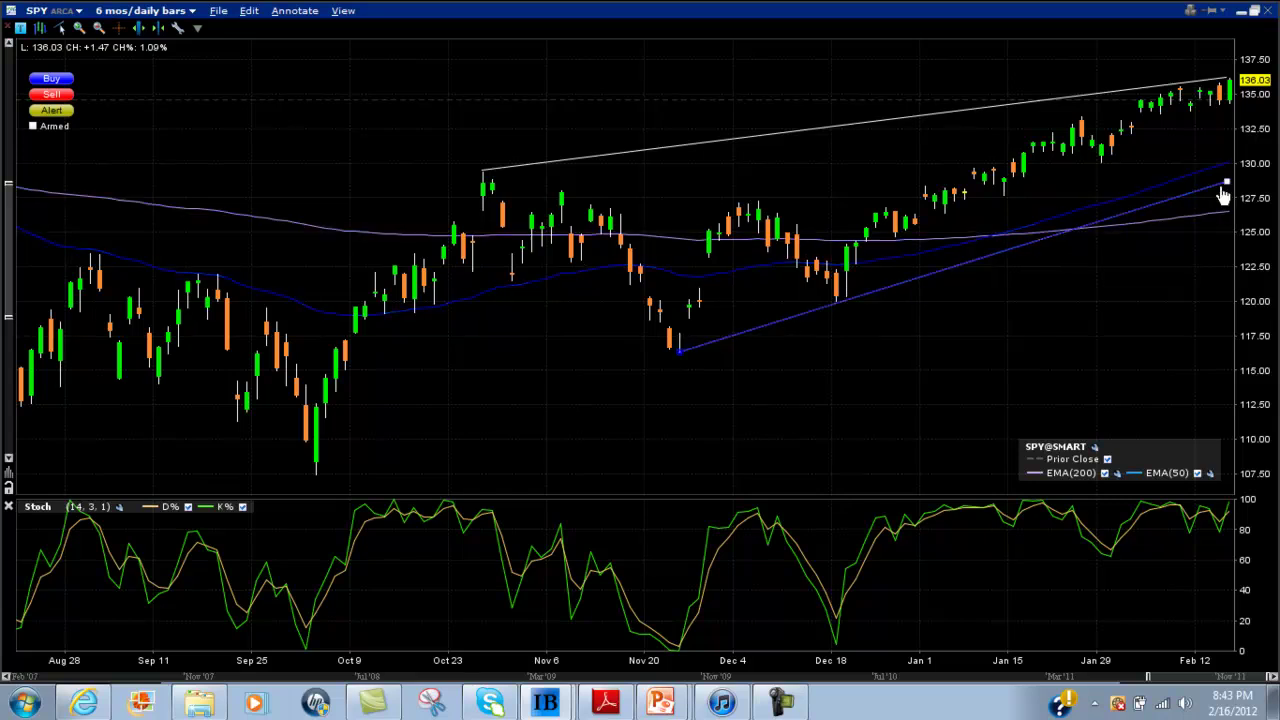
right_click(809, 321)
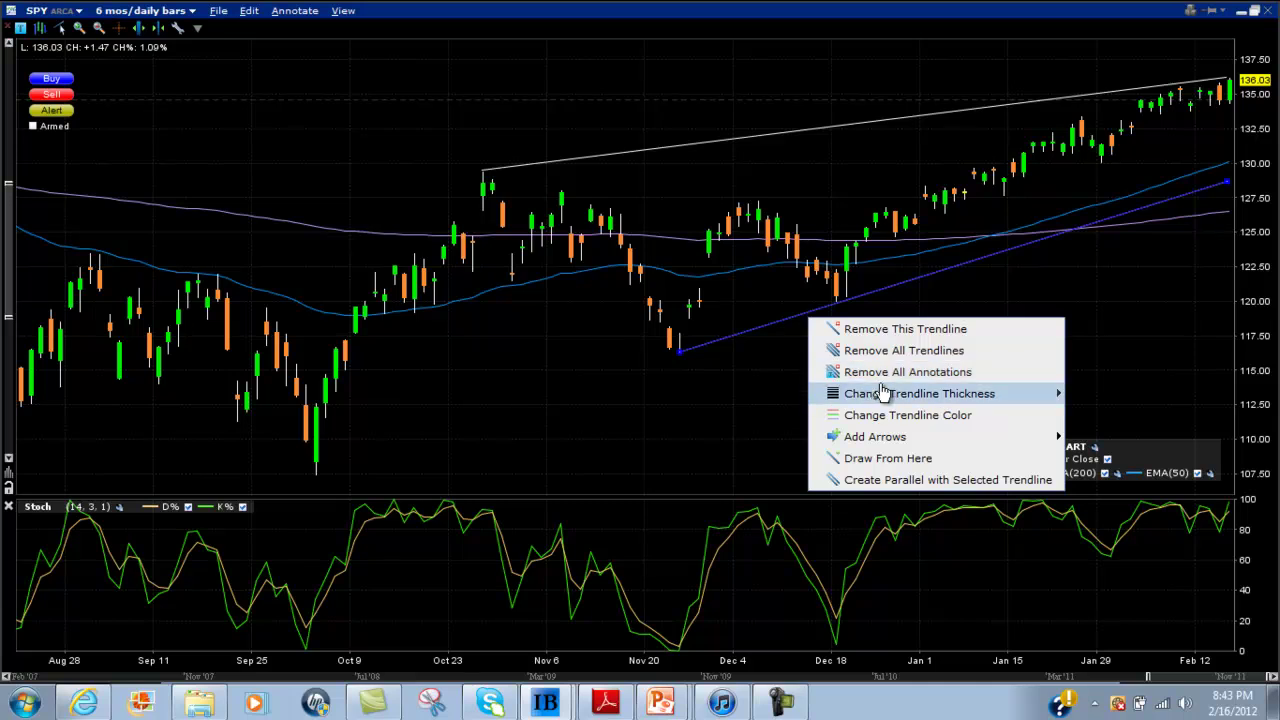
mouse_move(884, 393)
left_click(1088, 435)
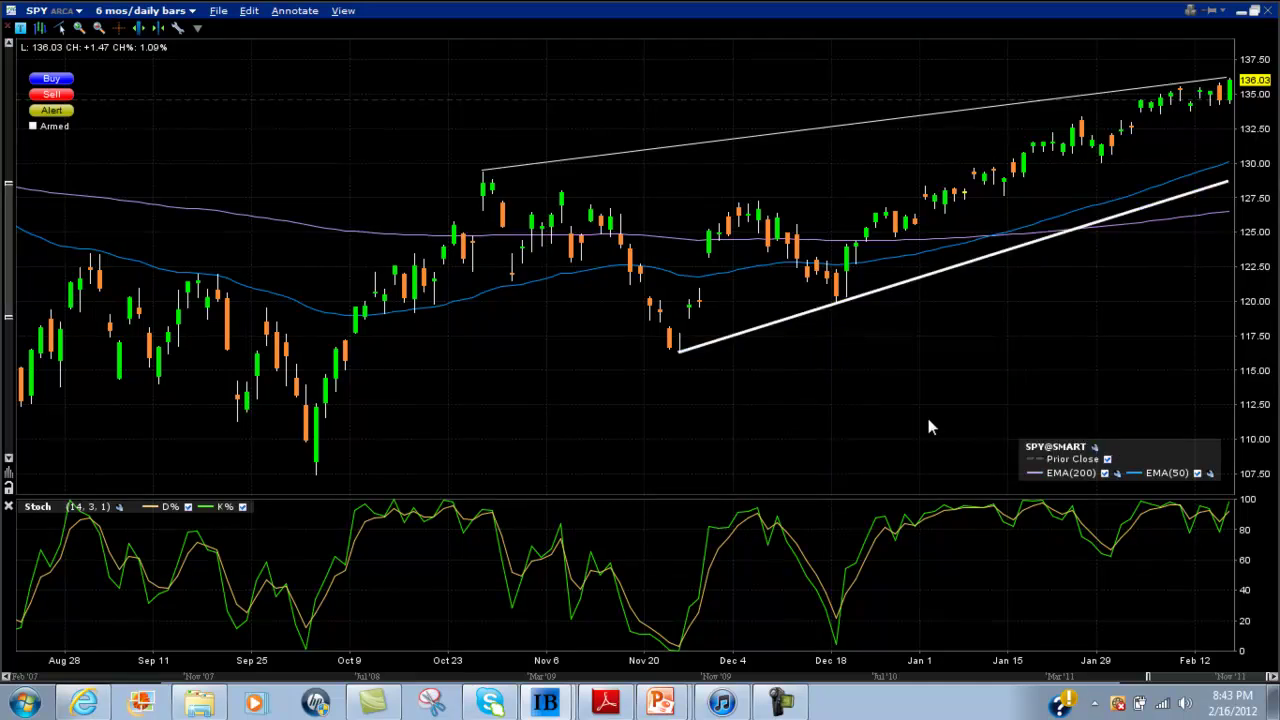
- Remove the lower rising trendline and the upper trendline from the SPY chart
right_click(785, 333)
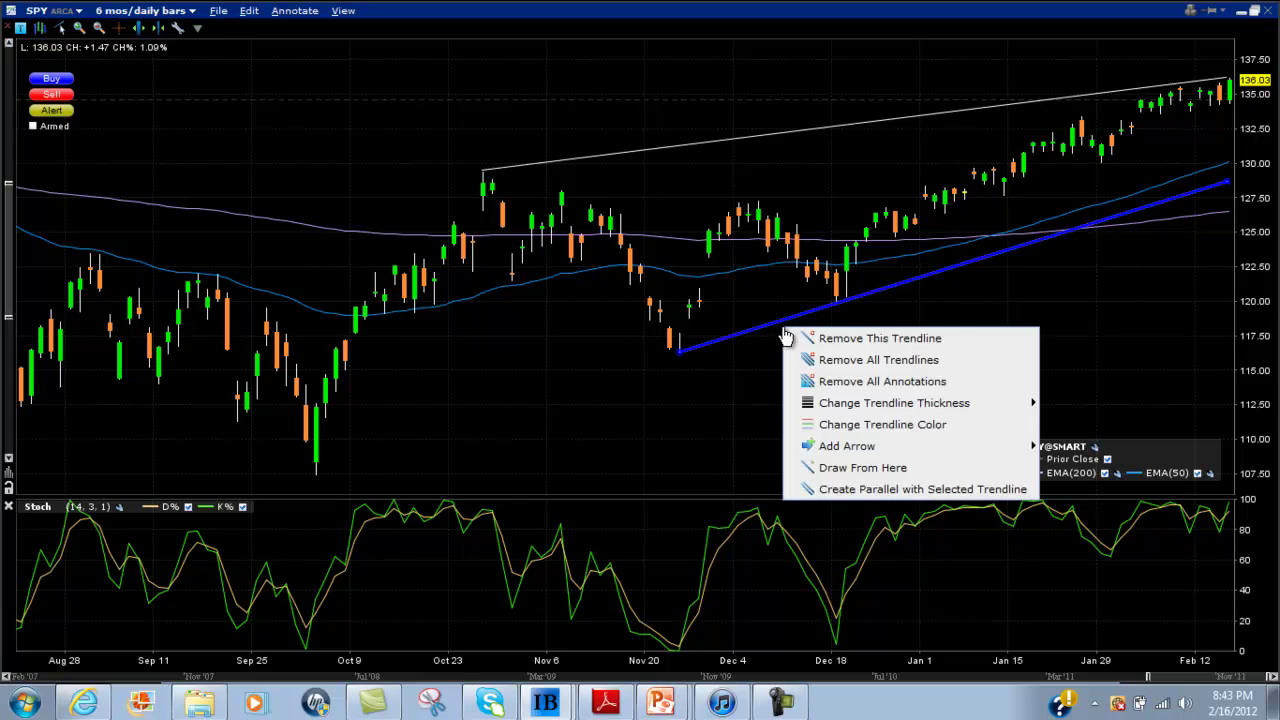
left_click(790, 332)
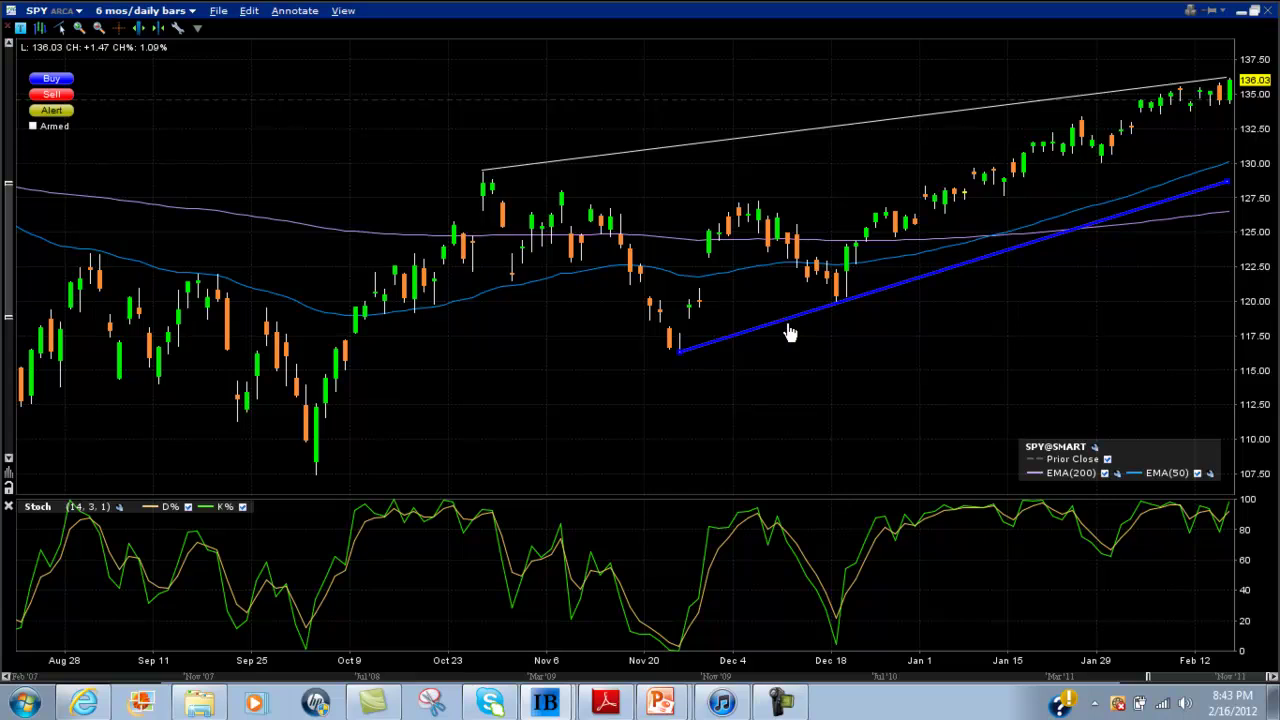
right_click(789, 333)
left_click(810, 336)
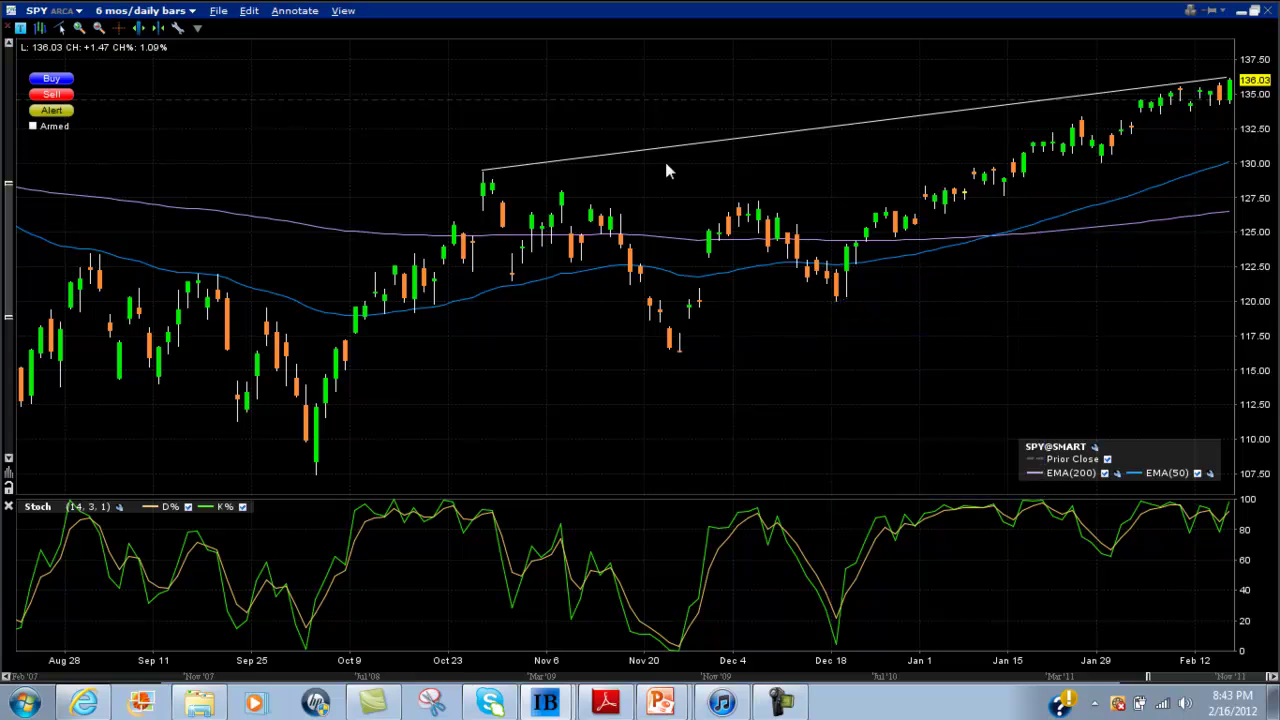
right_click(663, 165)
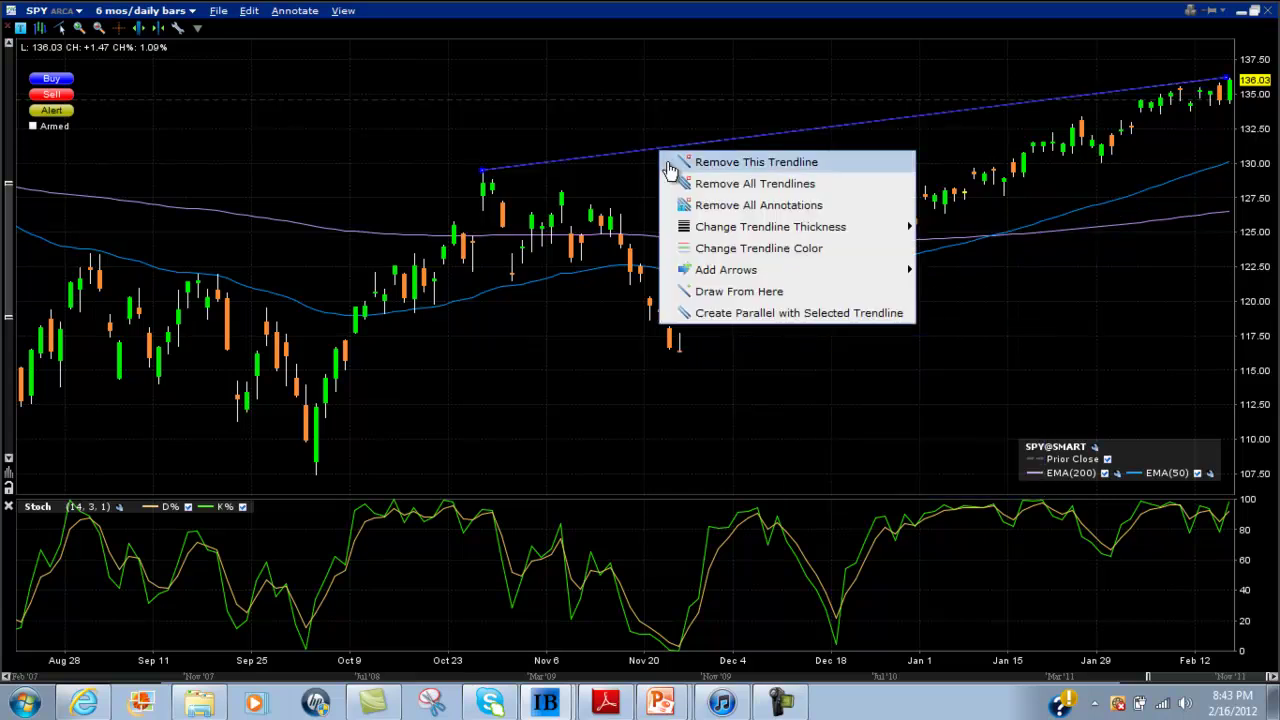
left_click(700, 162)
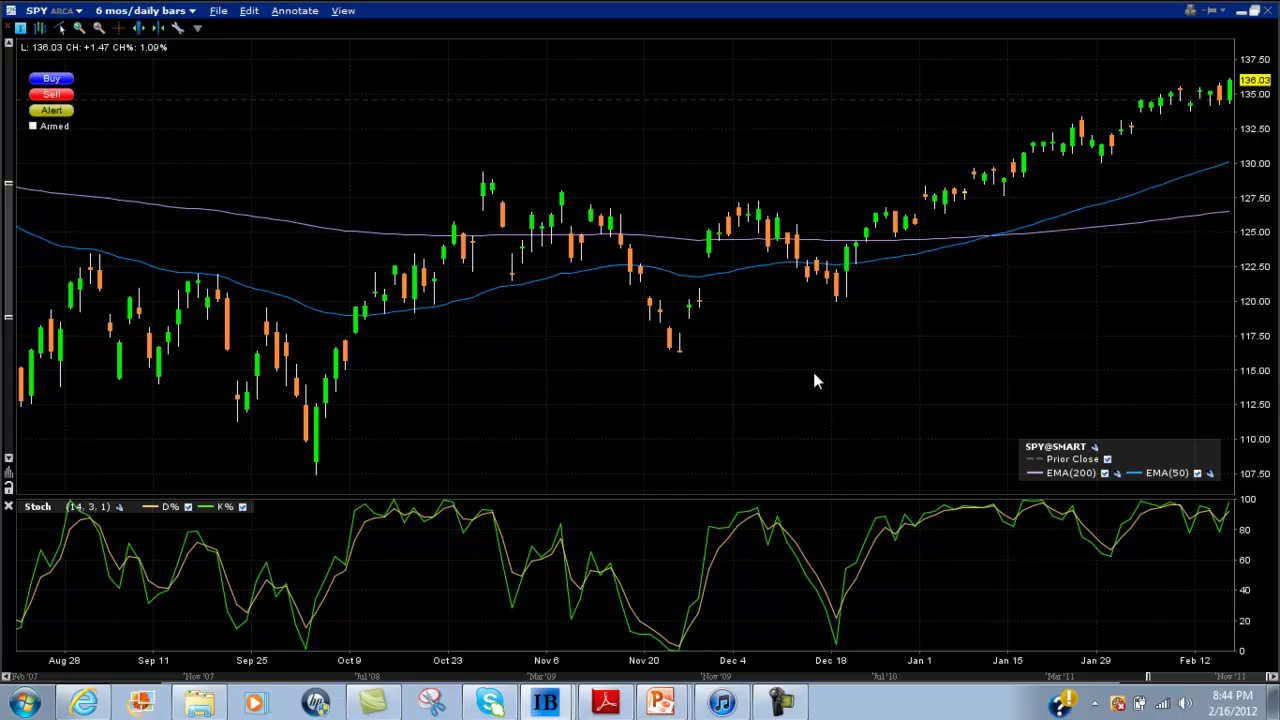
- Rescale the price axis, restore auto-scaling, and widen the view to 2 years of daily bars
left_click(8, 490)
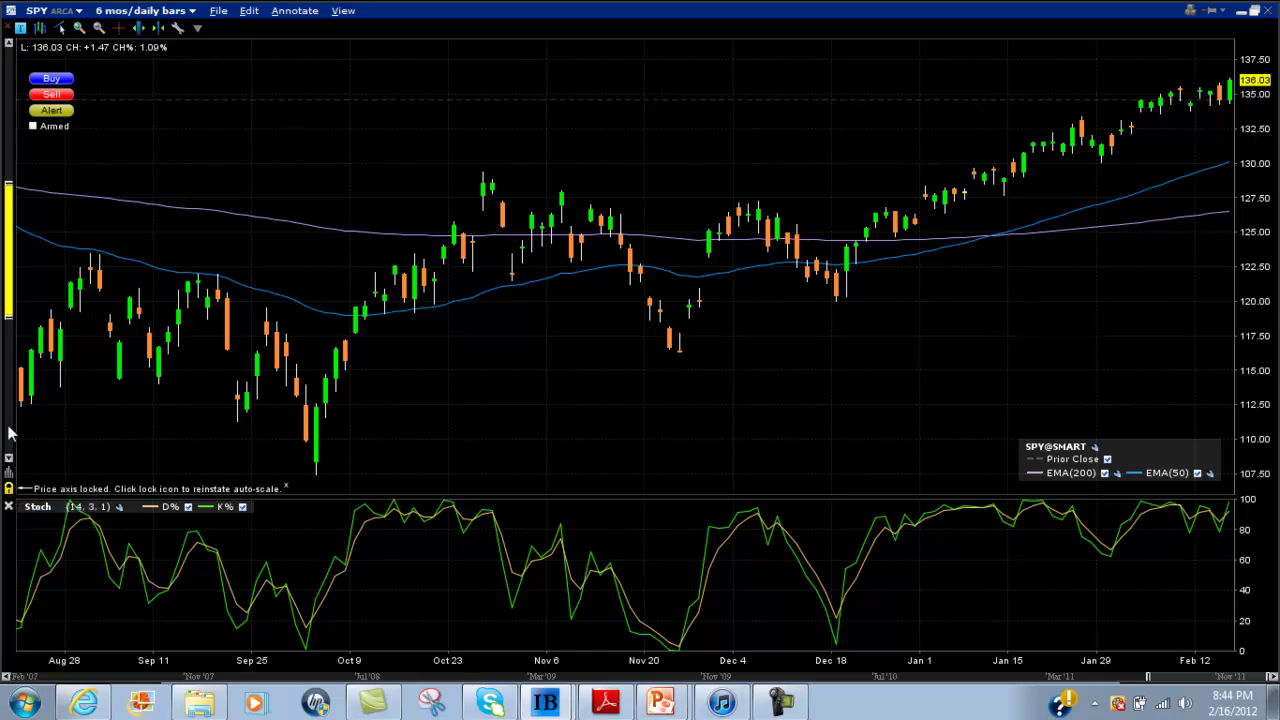
left_click_drag(8, 330, 8, 150)
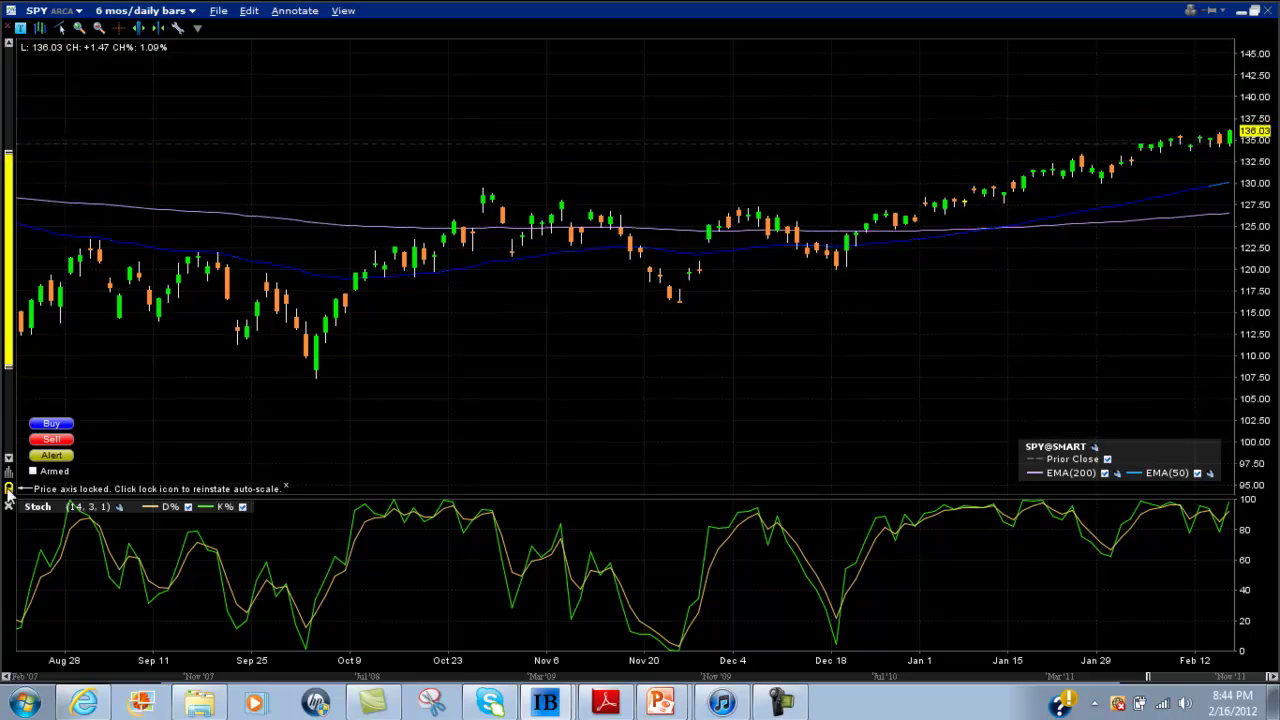
left_click(9, 489)
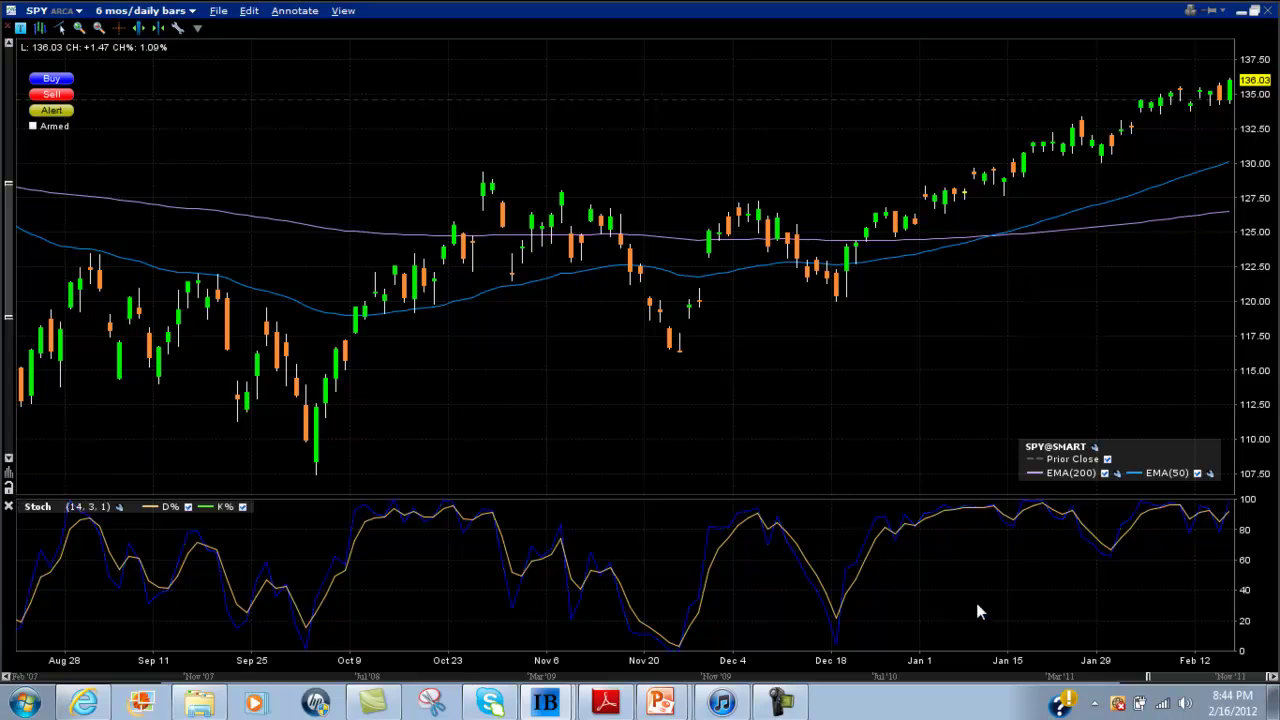
left_click_drag(1147, 677, 1015, 680)
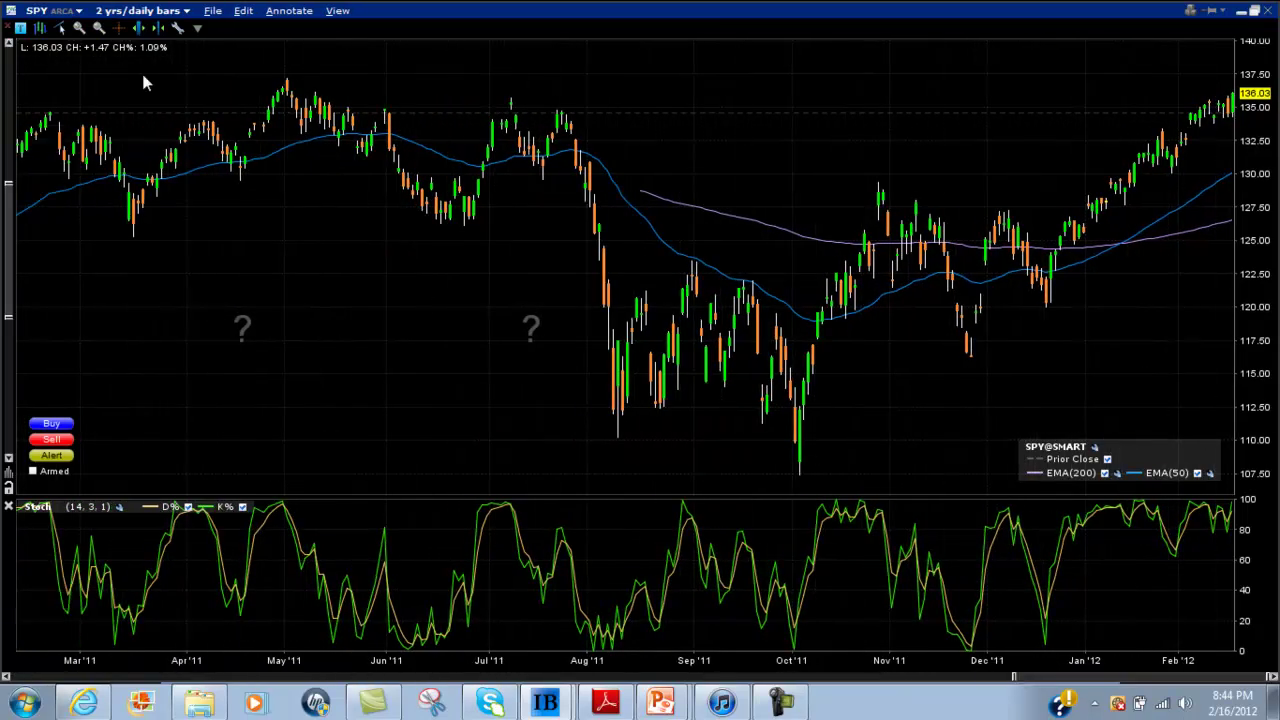
- Change the SPY chart period to 1 week of 30-minute bars, covering February 13–16
left_click(134, 14)
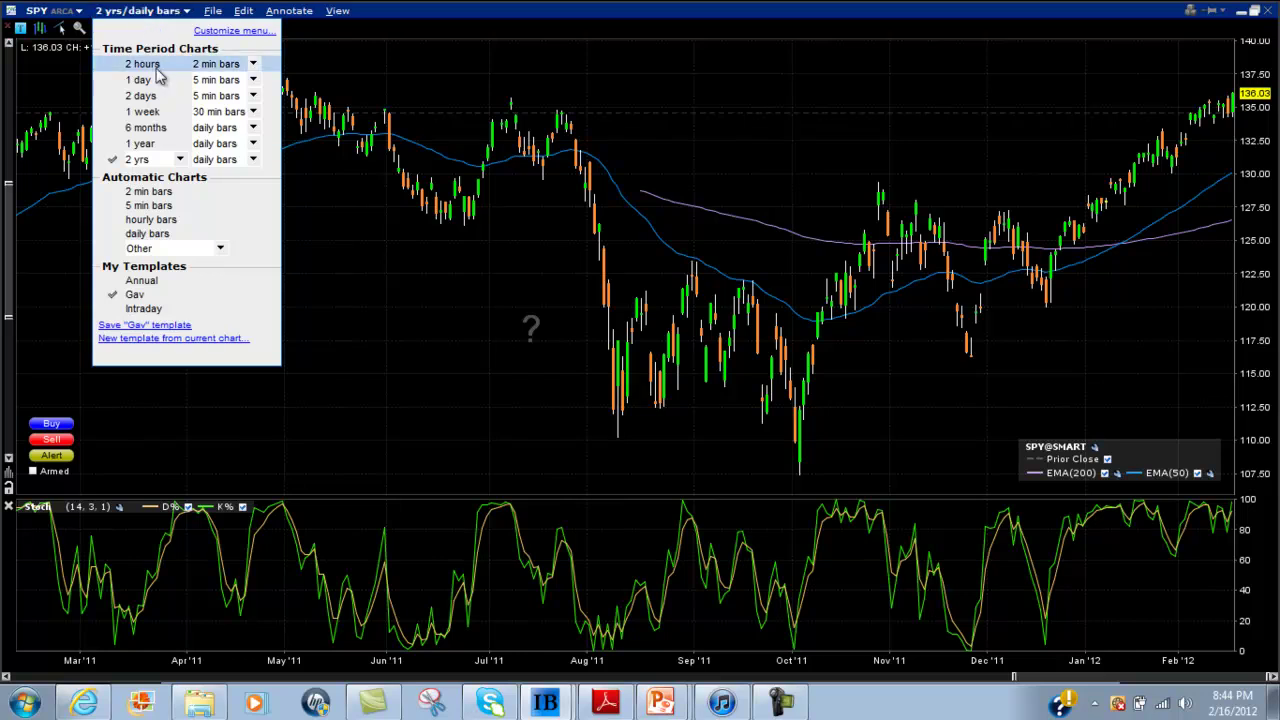
left_click(253, 63)
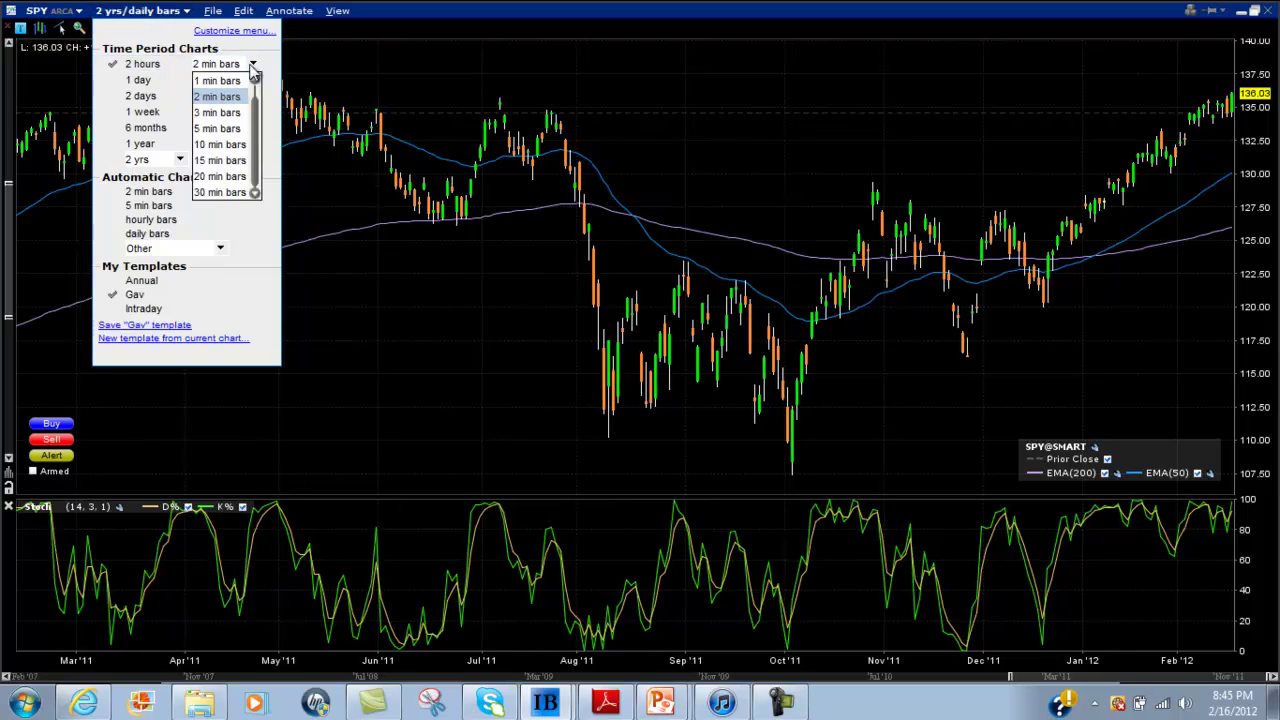
left_click(220, 96)
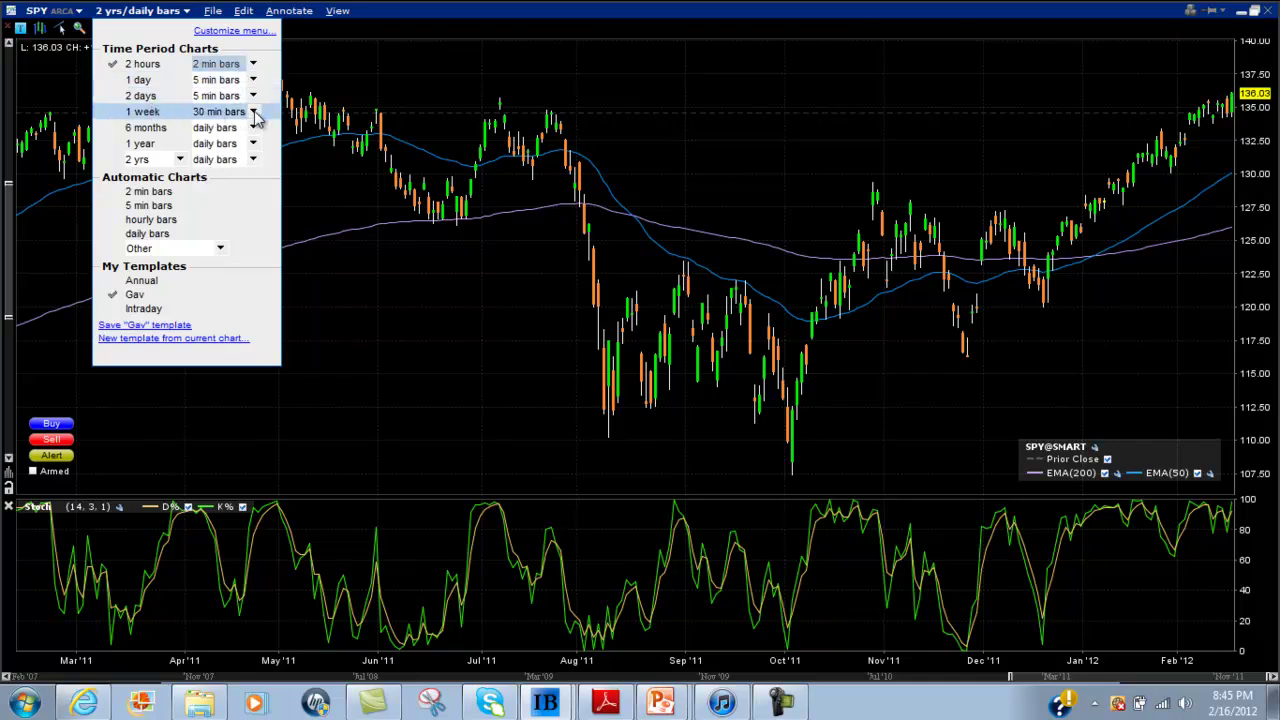
left_click(457, 284)
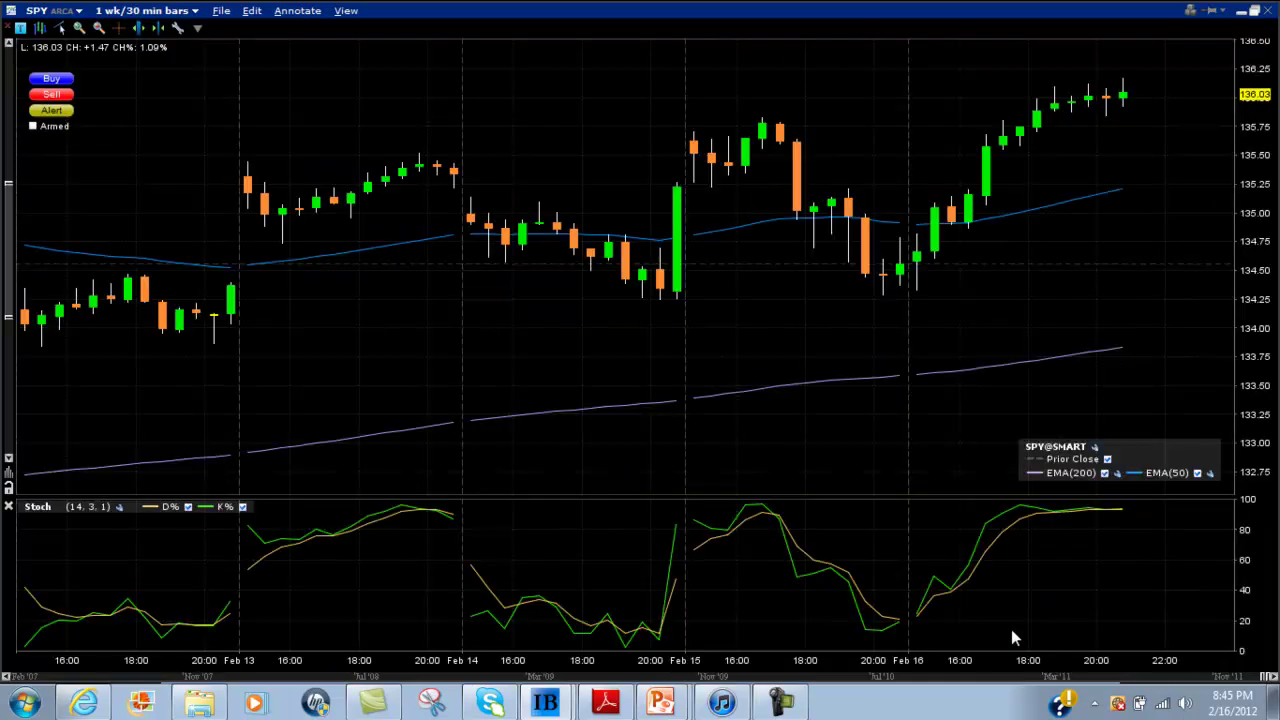
- Zoom the SPY chart out to daily candlesticks spanning 25 weeks, late March to early September 2011
left_click_drag(1262, 680, 1128, 677)
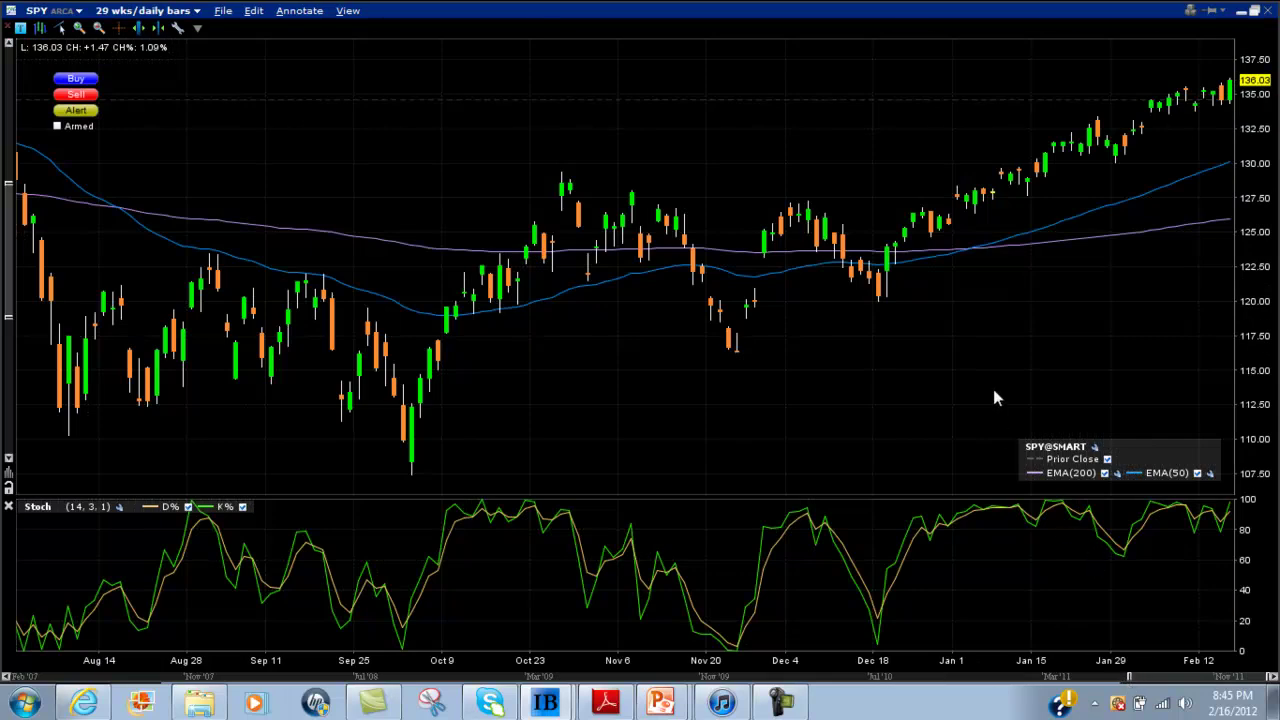
left_click(1133, 680)
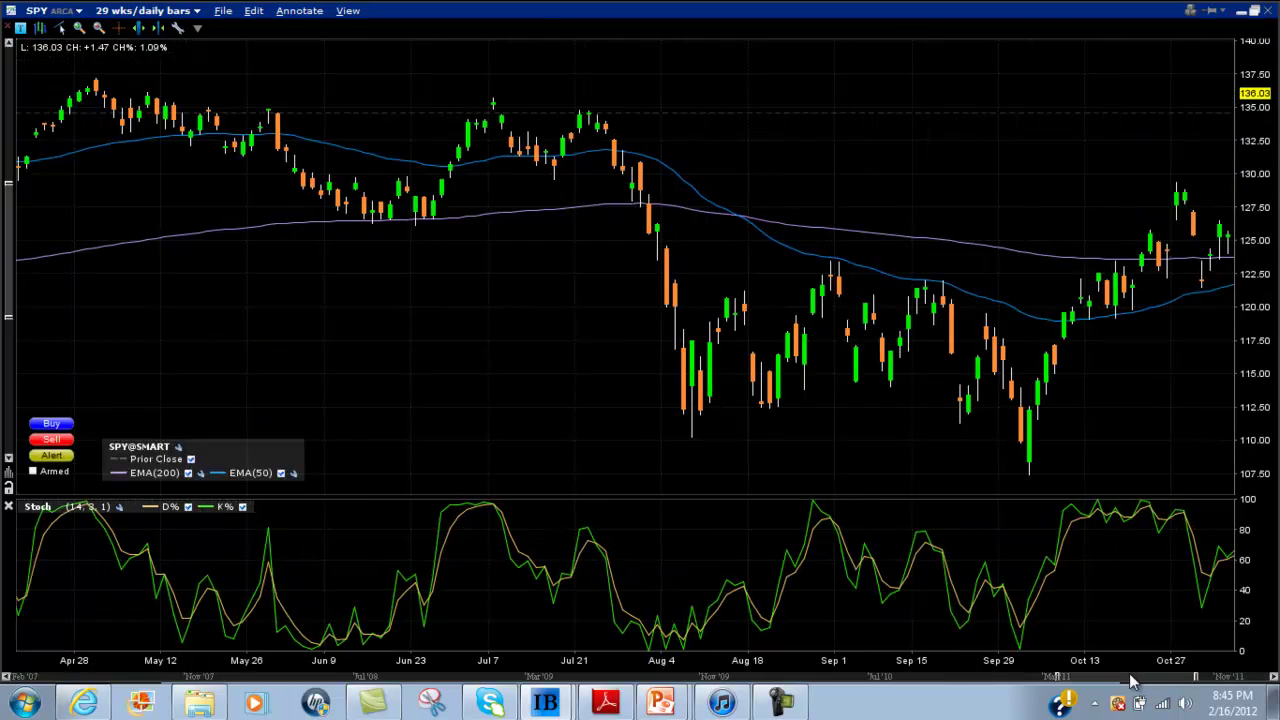
left_click_drag(1188, 680, 1272, 680)
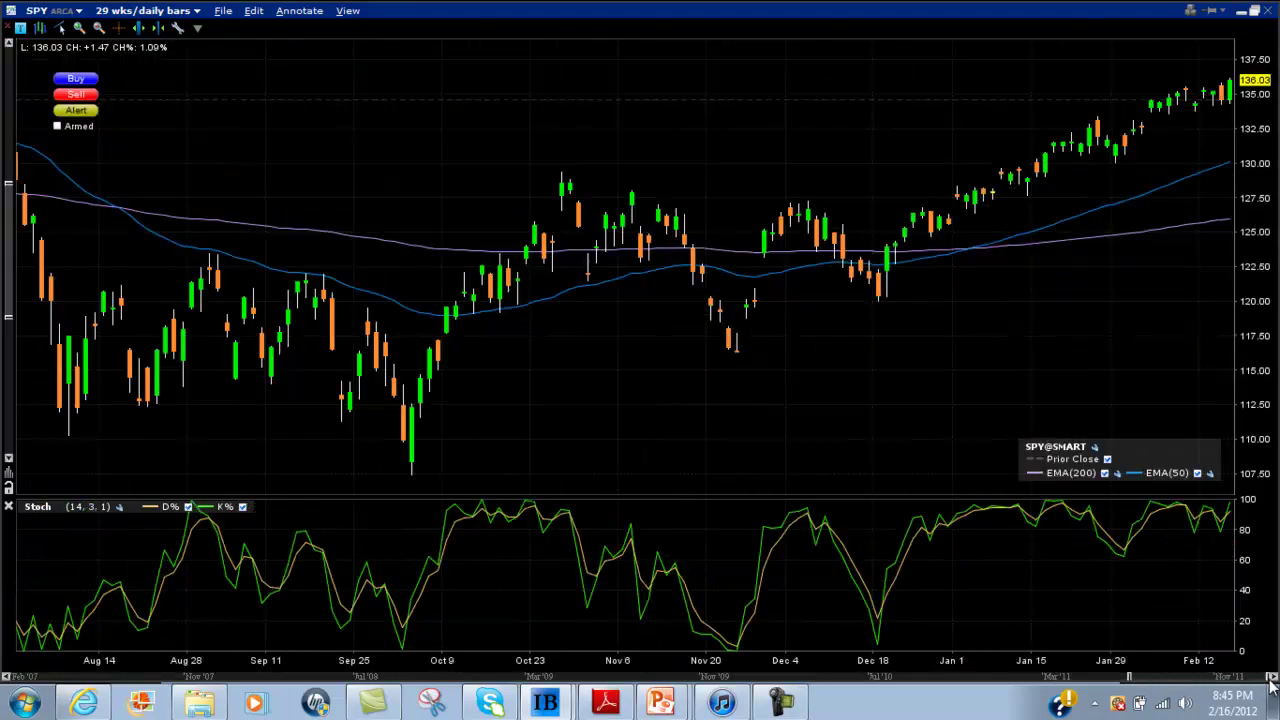
left_click_drag(1128, 677, 1035, 676)
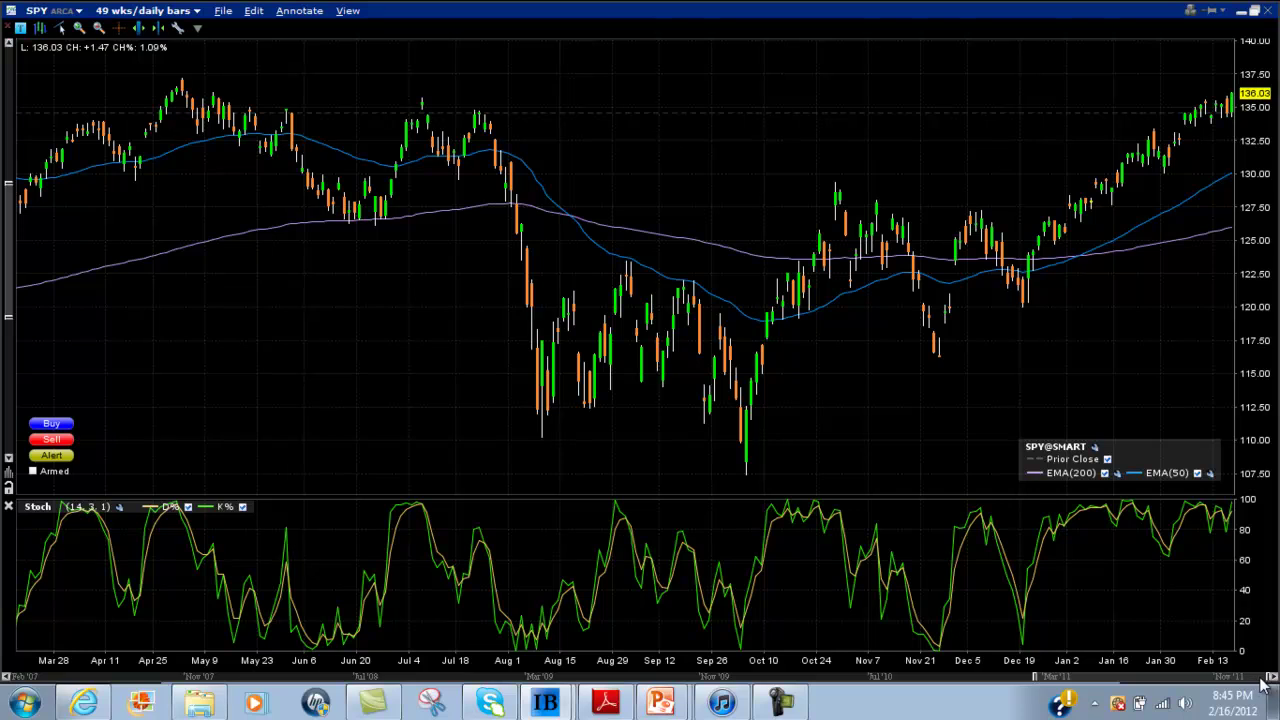
left_click_drag(1270, 677, 1151, 677)
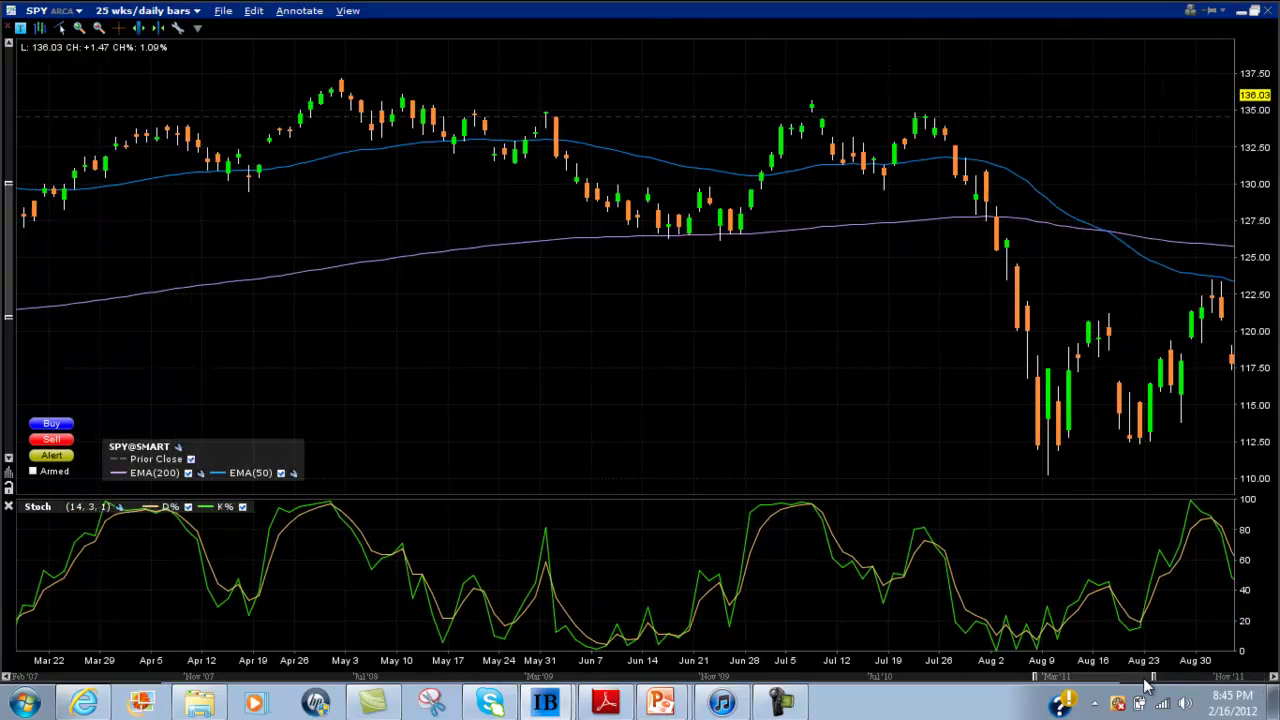